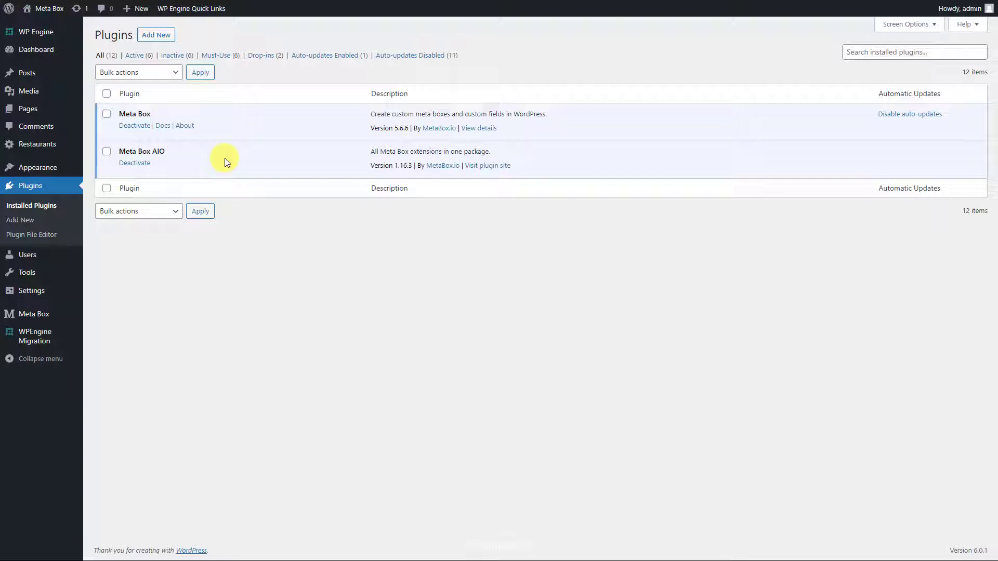
Check which Meta Box extensions are enabled and activate the Bricks theme
mouse_move(60, 311)
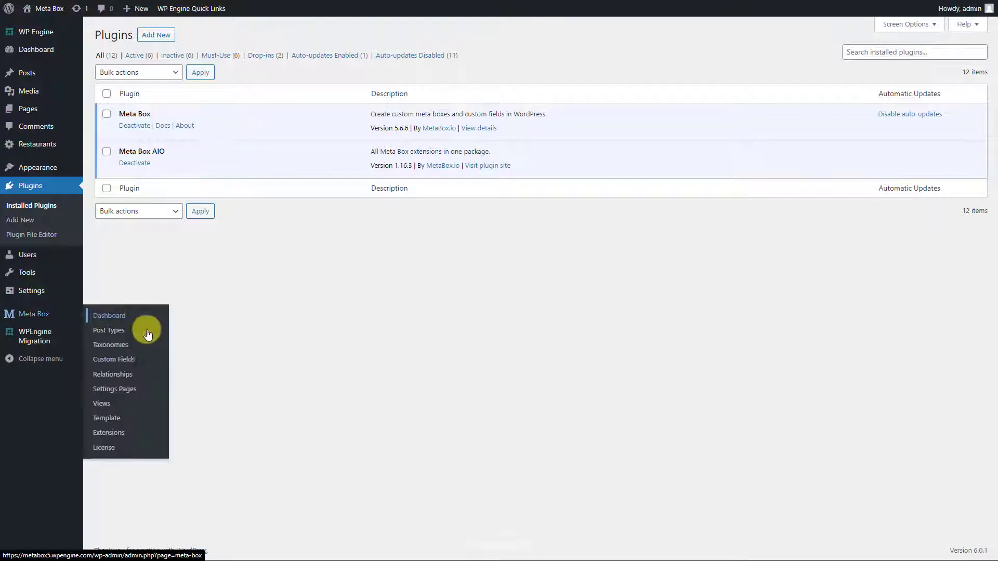
left_click(137, 438)
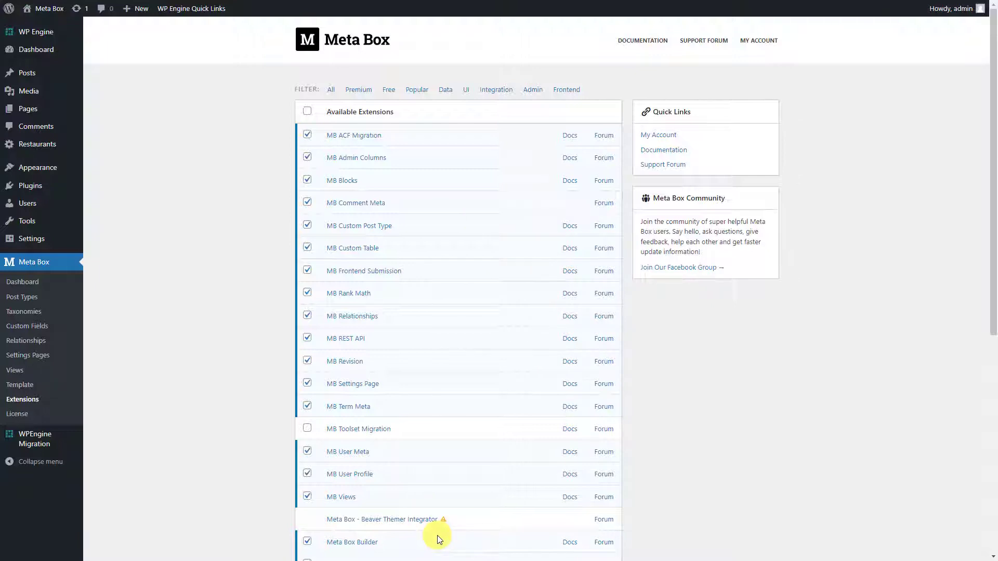
mouse_move(73, 169)
left_click(129, 171)
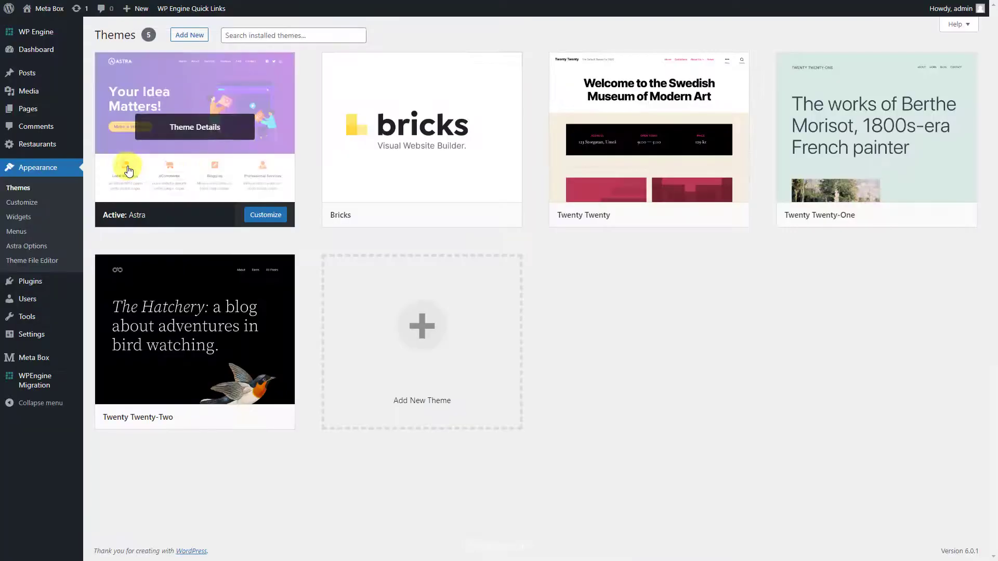
left_click(444, 215)
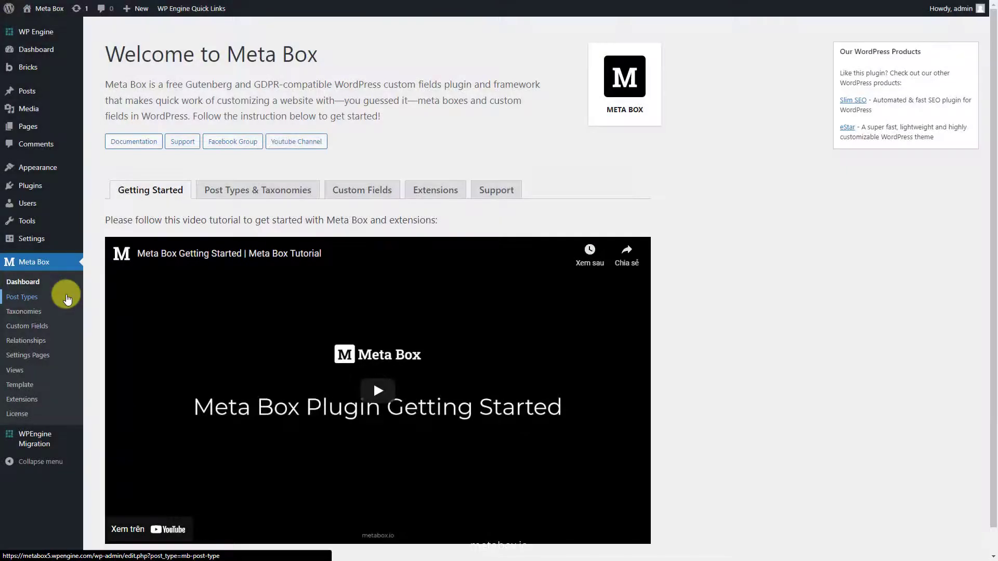
Create and publish a Meta Box post type with plural name Restaurants and singular name Restaurant
left_click(67, 298)
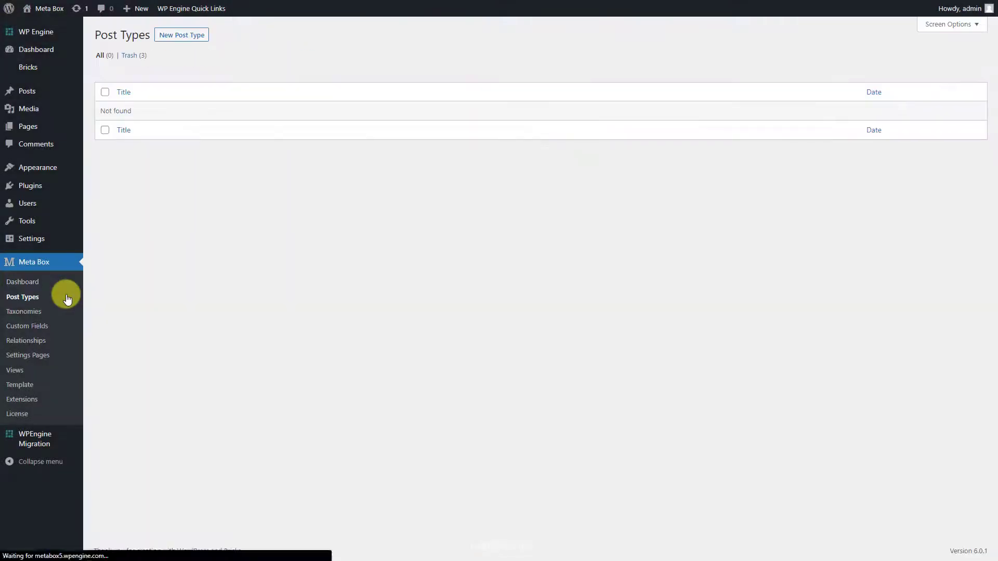
left_click(179, 36)
left_click(483, 94)
type("Restaurants")
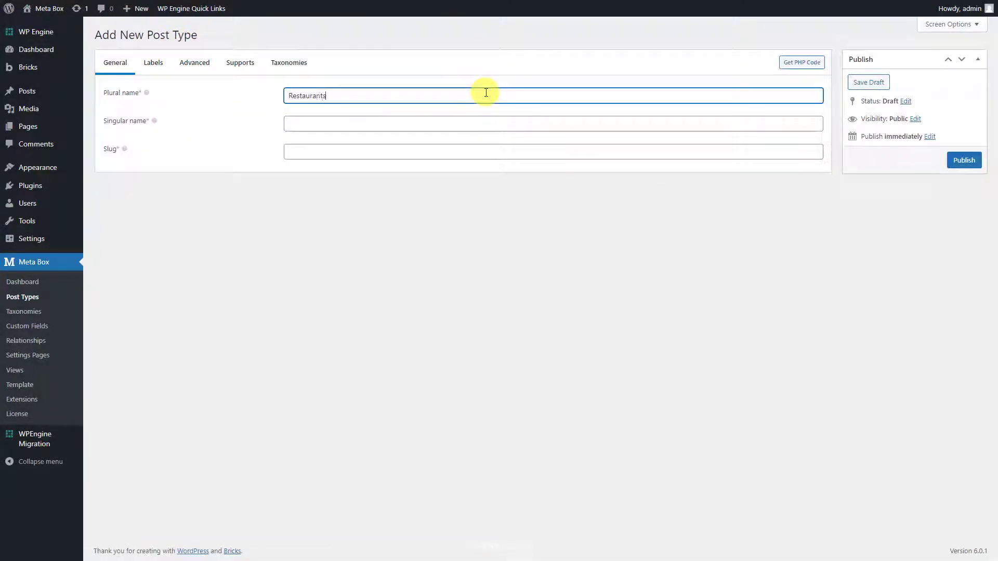
left_click(484, 120)
type("Restaurant")
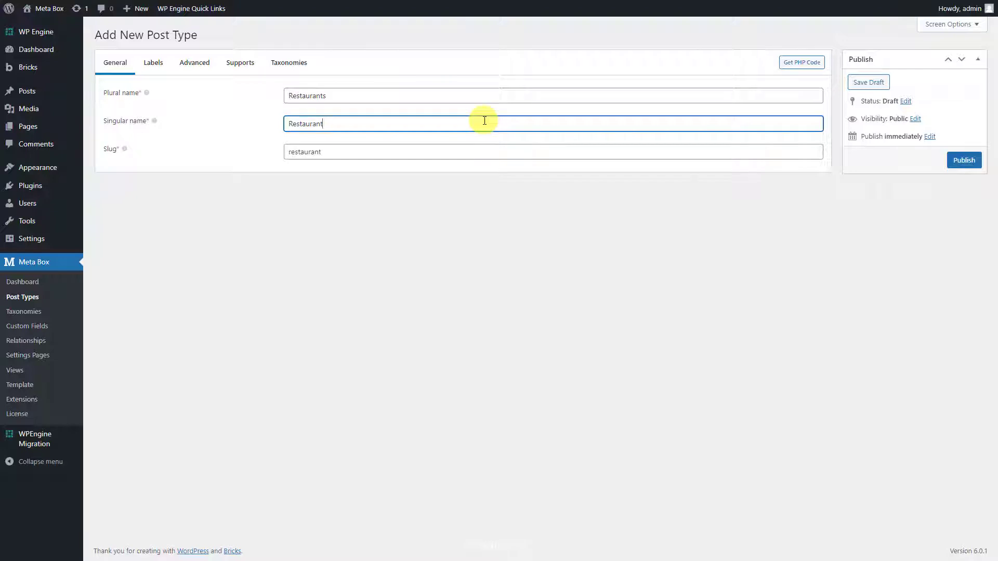
left_click(958, 165)
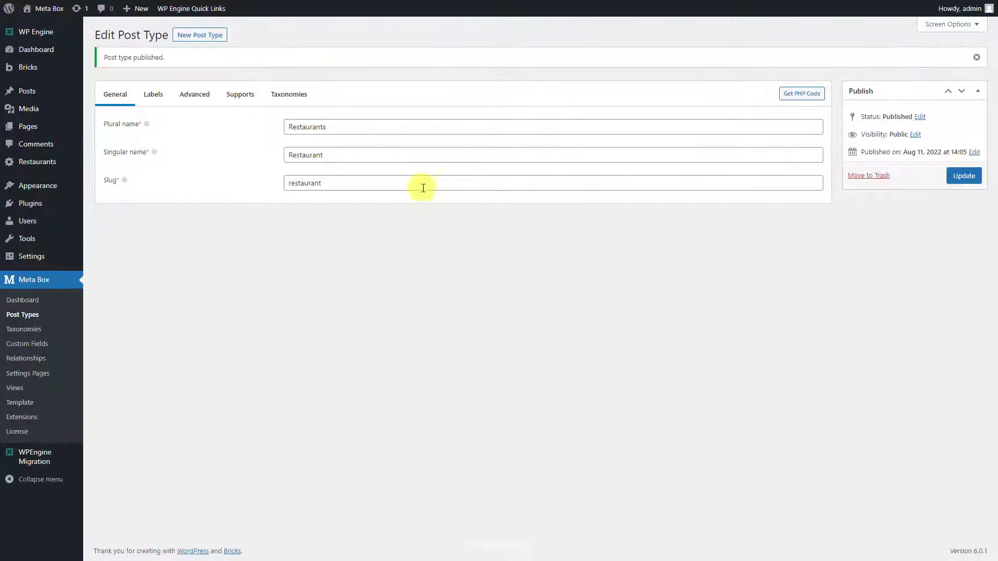
Create a new custom field group titled "Restaurant Information"
mouse_move(66, 164)
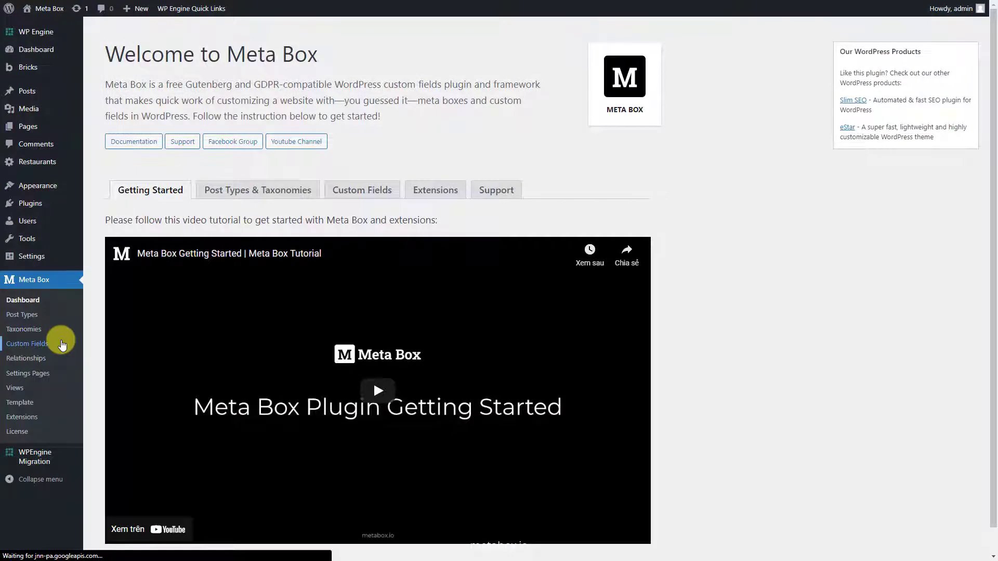
left_click(61, 344)
left_click(192, 38)
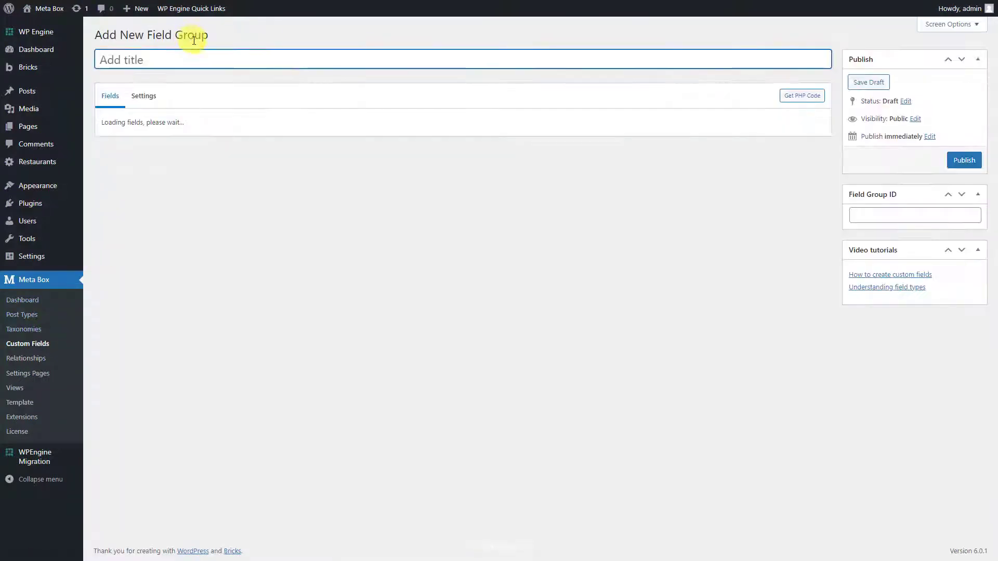
type("Restaurant Information")
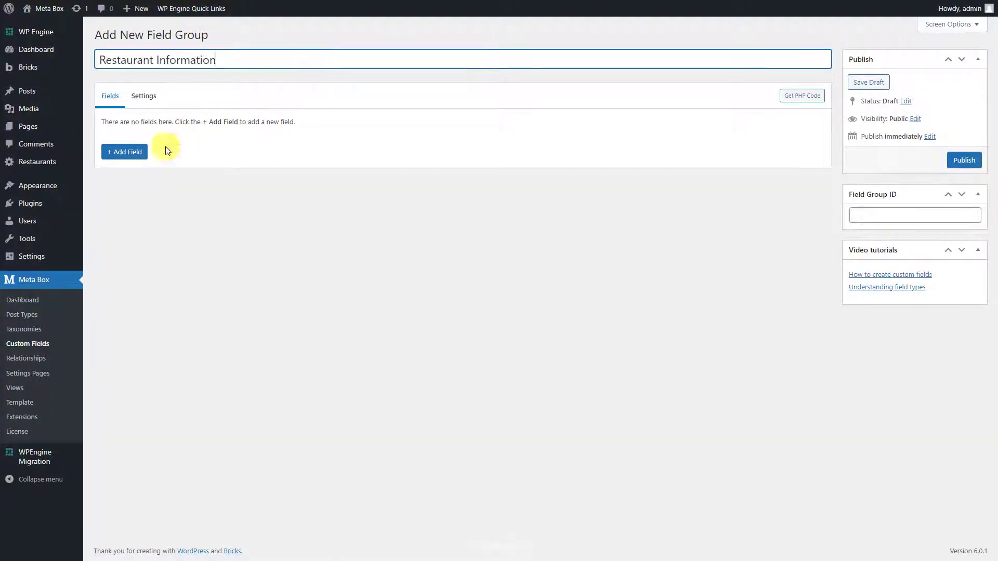
Add a Text field labelled Address to the field group
left_click(138, 152)
left_click(185, 263)
double_click(329, 167)
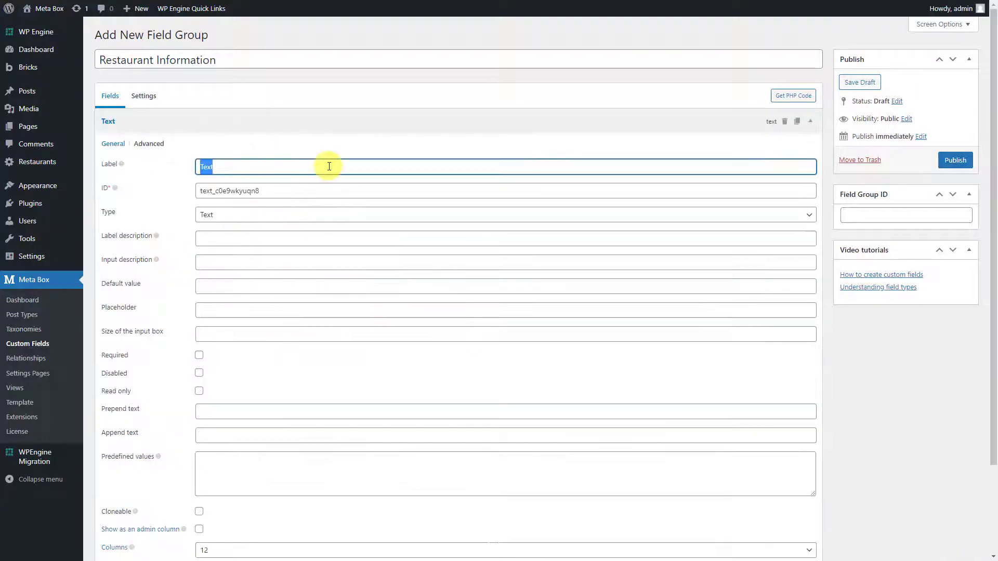
type("Address")
left_click(323, 120)
Add a Single Image field labelled Logo to the field group
left_click(142, 152)
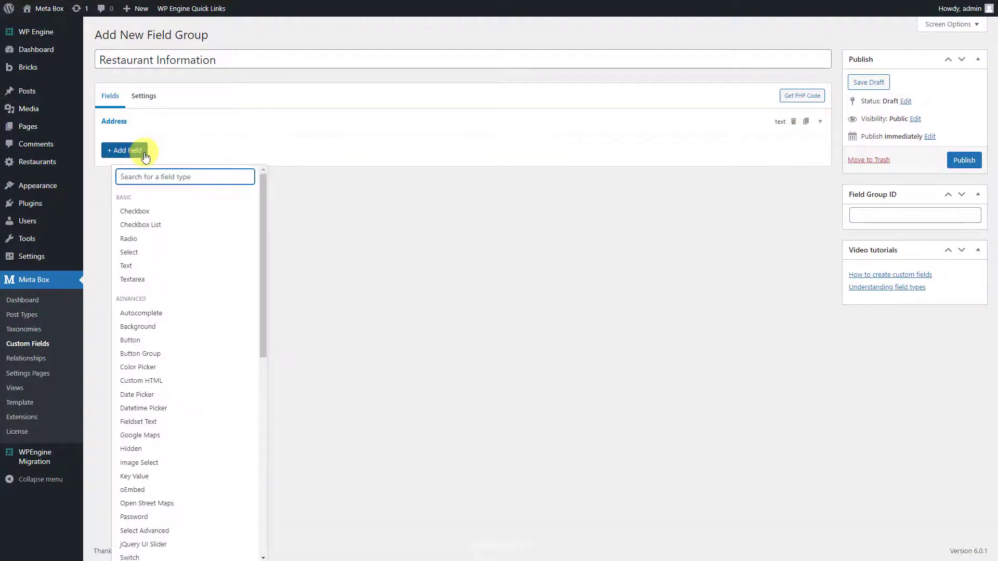
type("sing")
left_click(196, 213)
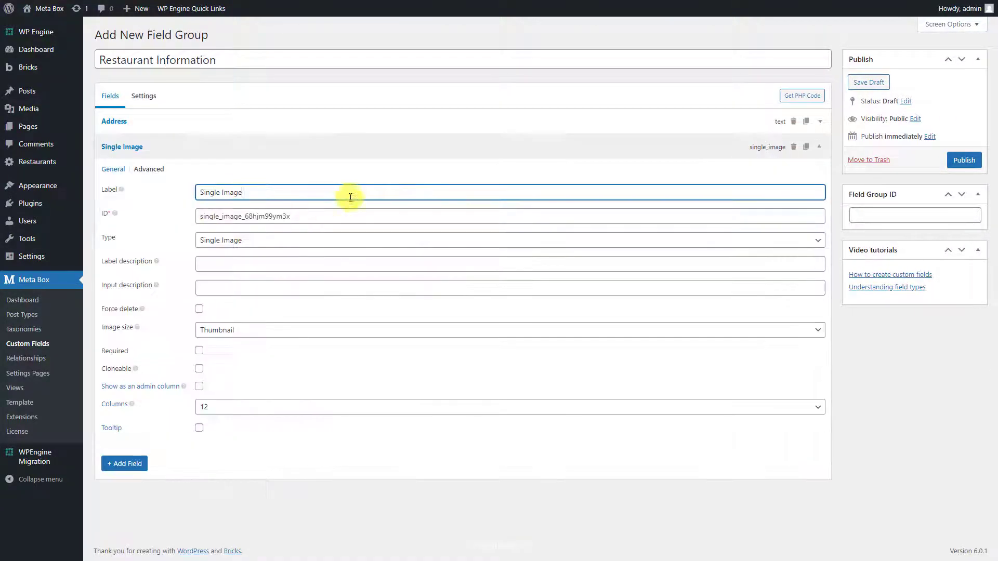
triple_click(350, 197)
type("Logo")
left_click(338, 148)
Add a Checkbox List field labelled Voucher with value-label choices freeship: Freeship and discount20%, discount30%, discount50%: Discount 20%, Discount 30%, Discount 50%
left_click(130, 176)
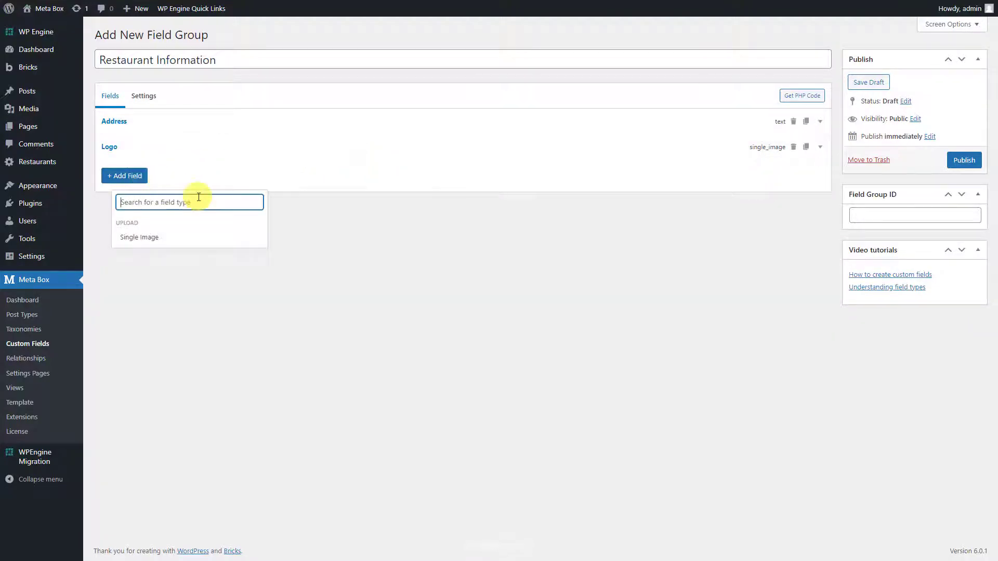
type("ch")
left_click(189, 250)
triple_click(335, 217)
type("Vou")
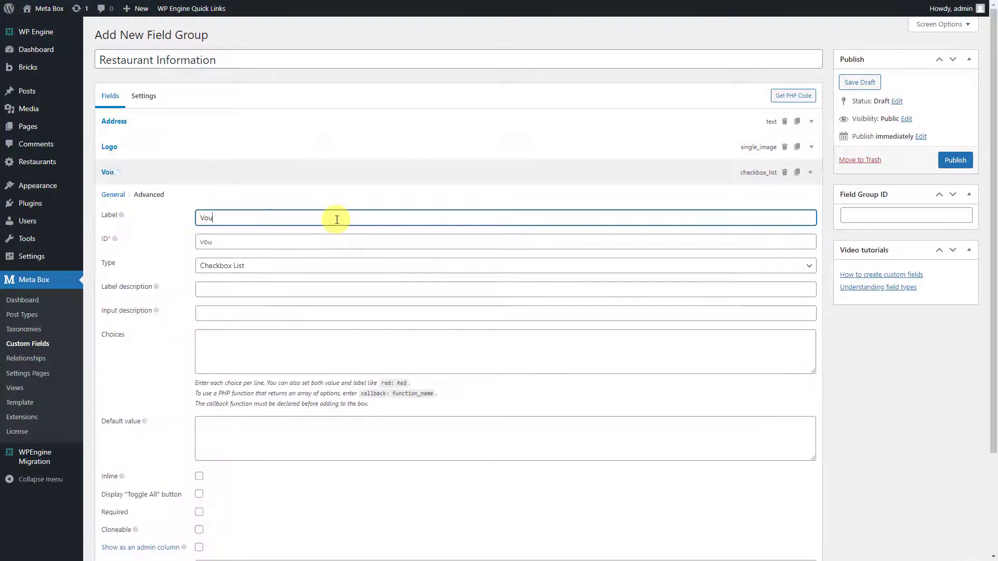
type("cher")
left_click(335, 341)
type("freeship: Freeship discount20%: Discount 20% discount30%: Discount 30% discount50%: Discount 50%")
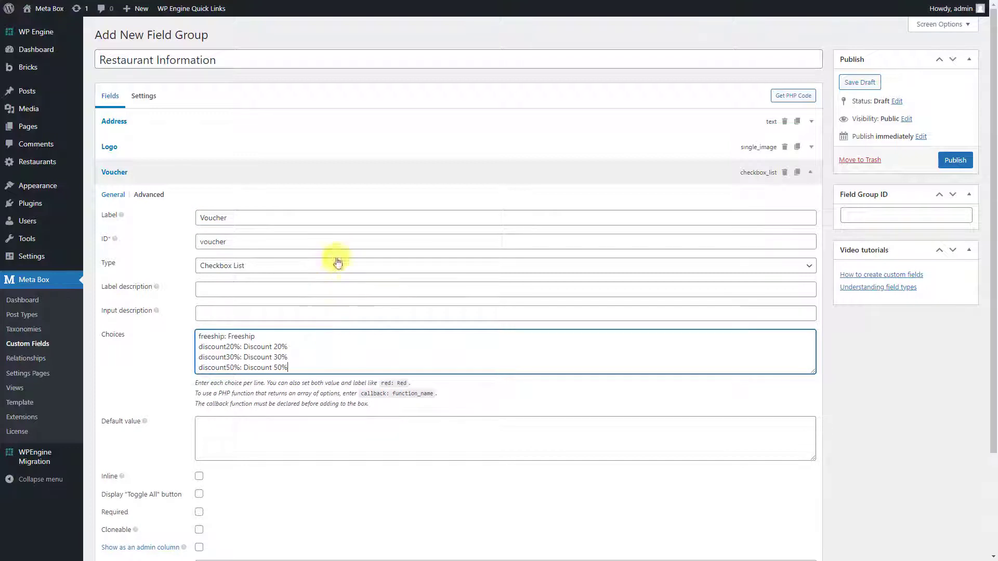
left_click(348, 173)
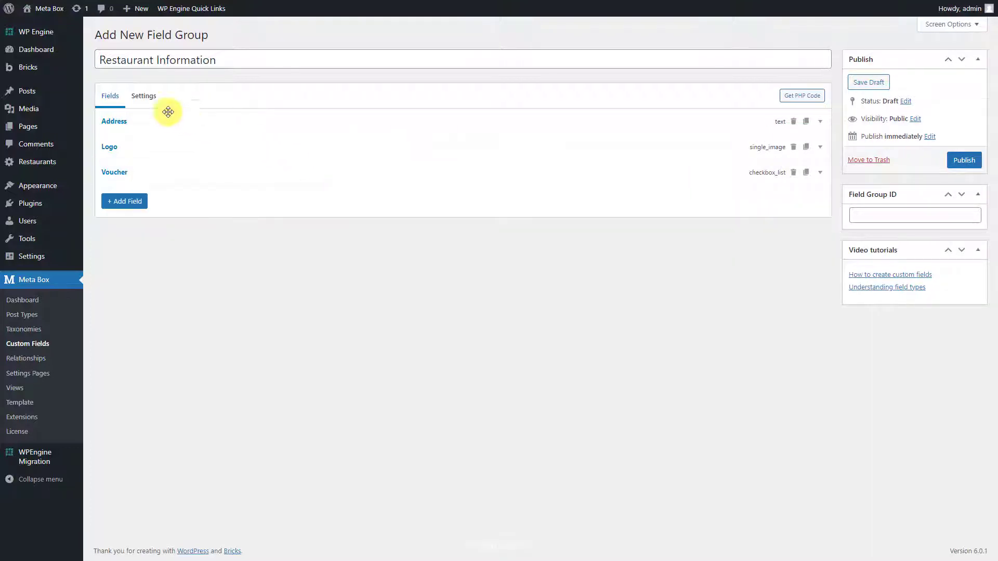
Set the field group's location to the Restaurant post type instead of Post, and publish the group
left_click(153, 97)
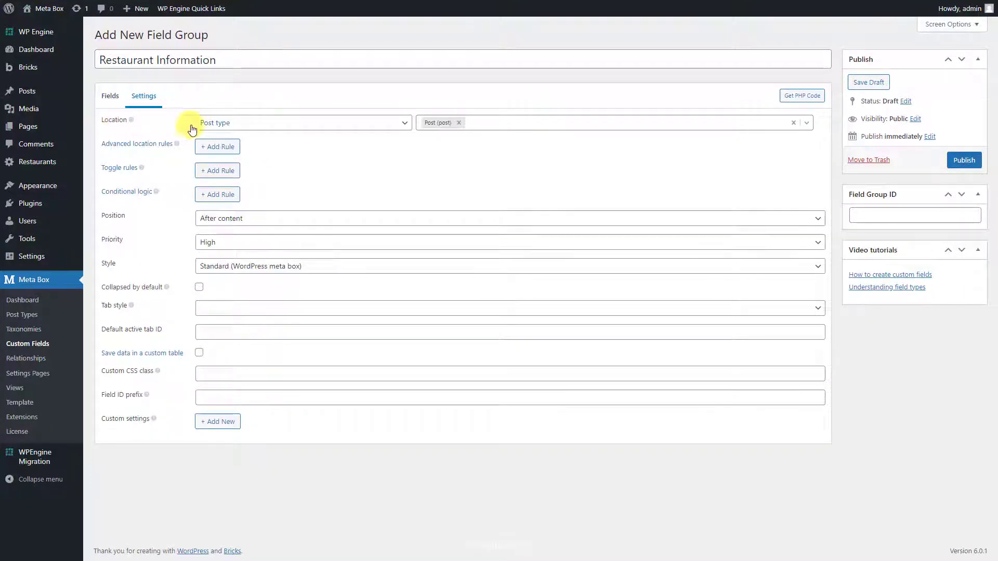
left_click(459, 123)
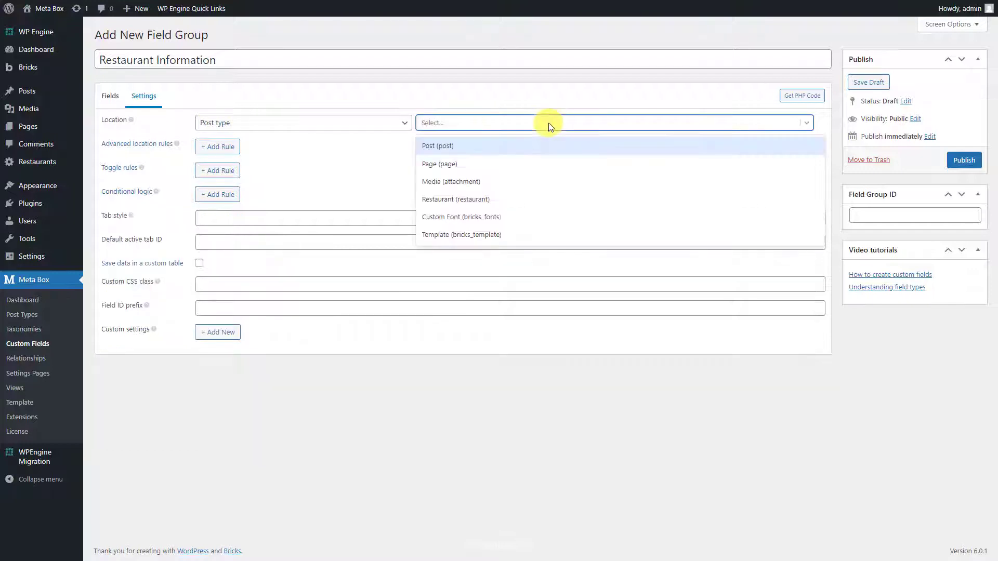
left_click(546, 196)
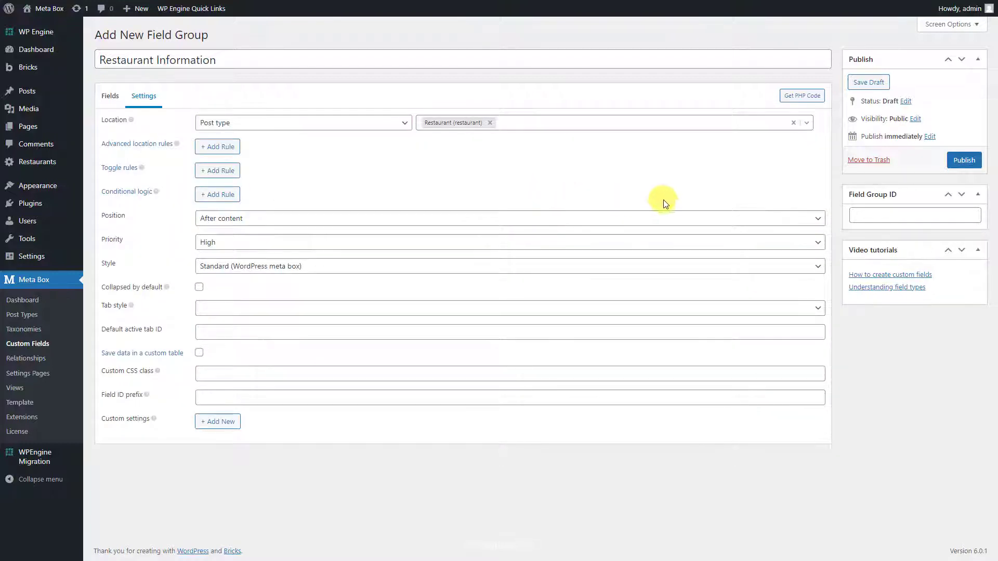
left_click(975, 164)
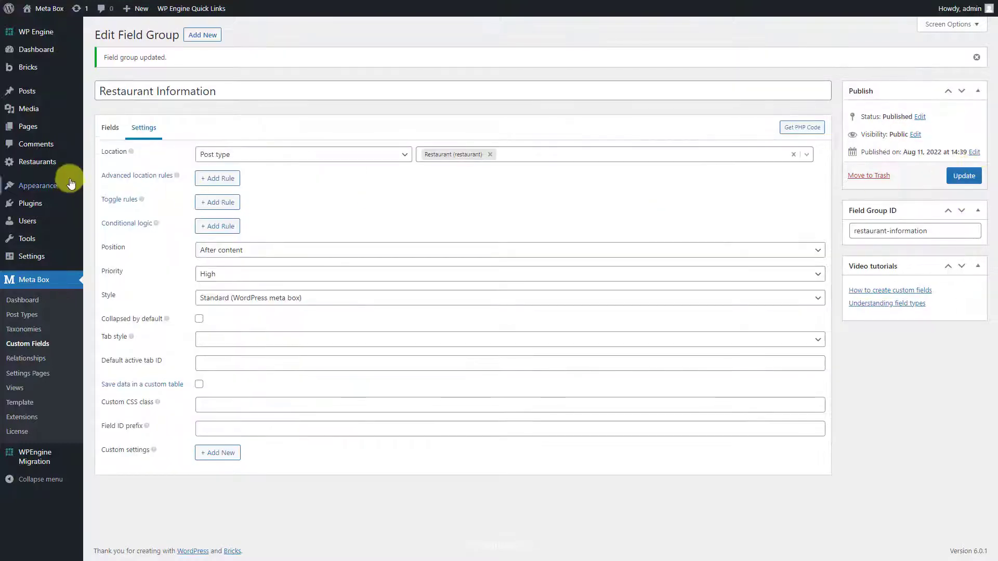
Start a new restaurant post titled "Vietnamese Restaurant" with the address "Hanoi, Viet Nam"
mouse_move(62, 161)
left_click(107, 178)
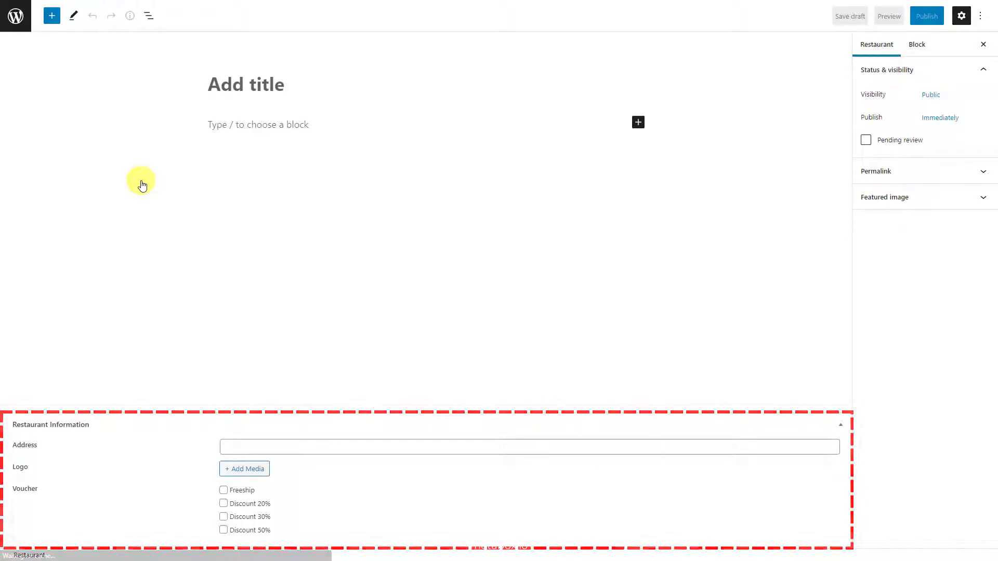
type("Vietnamese Restaurant")
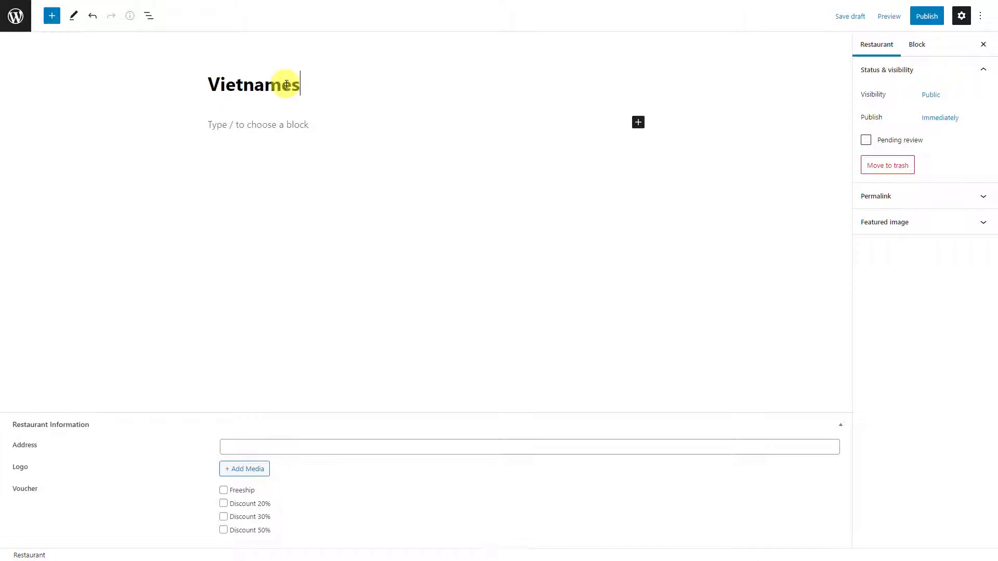
left_click(284, 448)
type("Hanoi, Viet Nam")
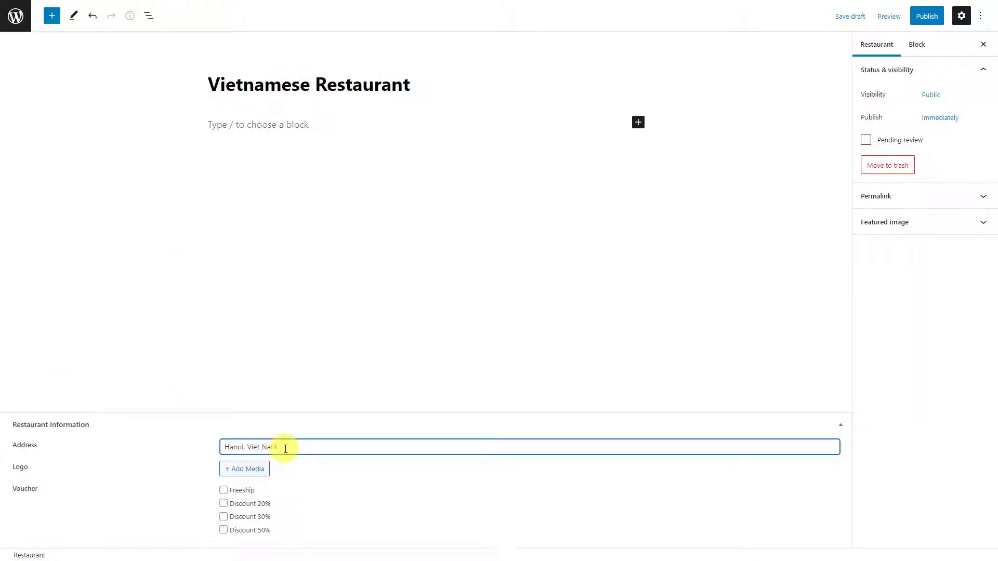
Publish the restaurant with the gold-on-navy Restaurant image as its logo and the Freeship voucher selected
left_click(264, 469)
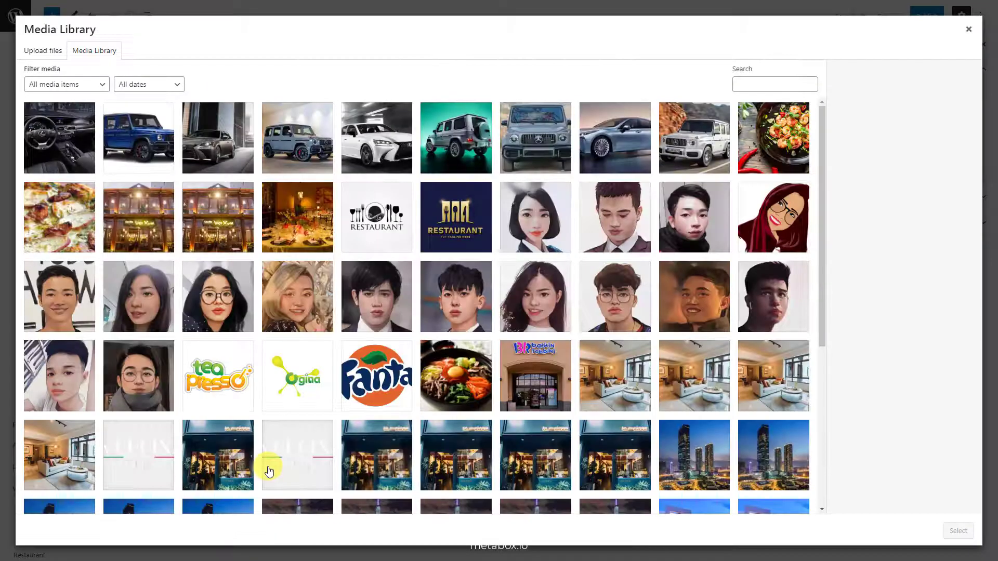
left_click(459, 237)
left_click(957, 531)
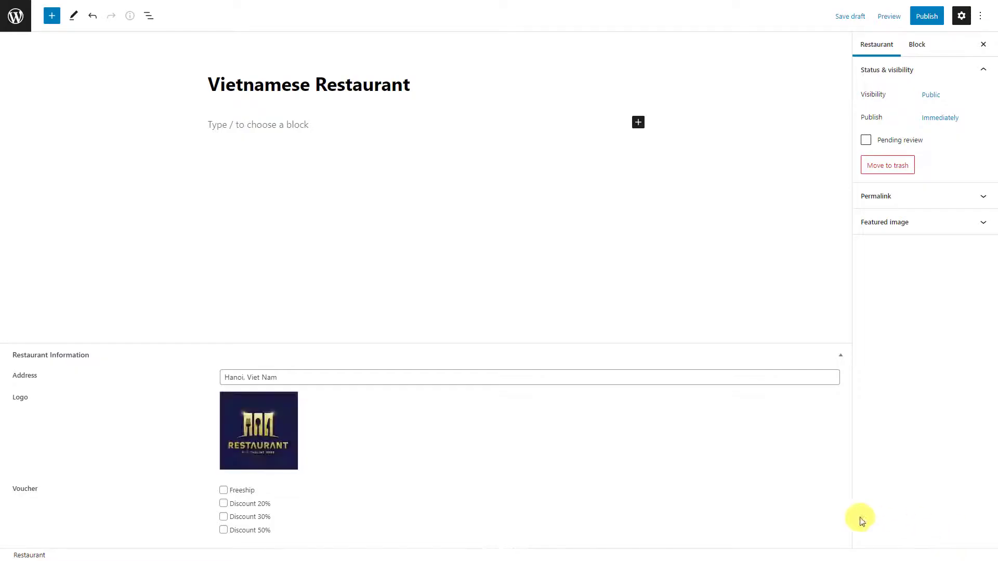
left_click(224, 491)
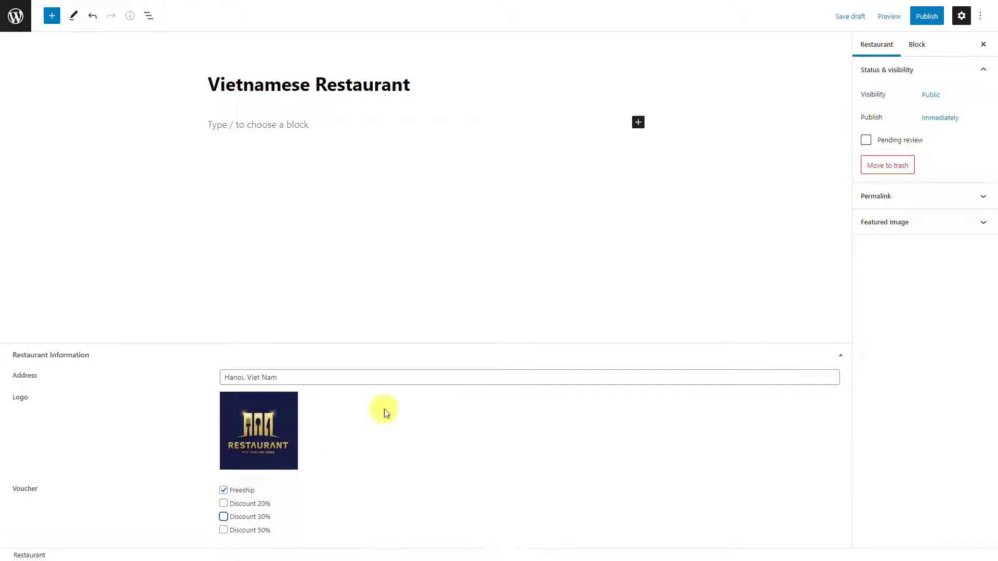
left_click(917, 17)
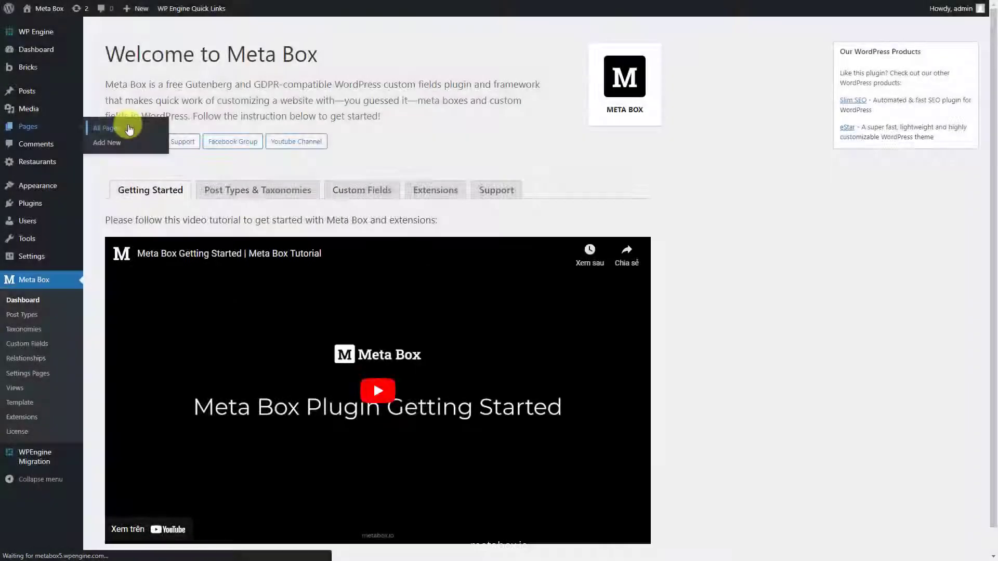
Open the Home Page for editing with Bricks and collapse all elements in the page structure
left_click(125, 125)
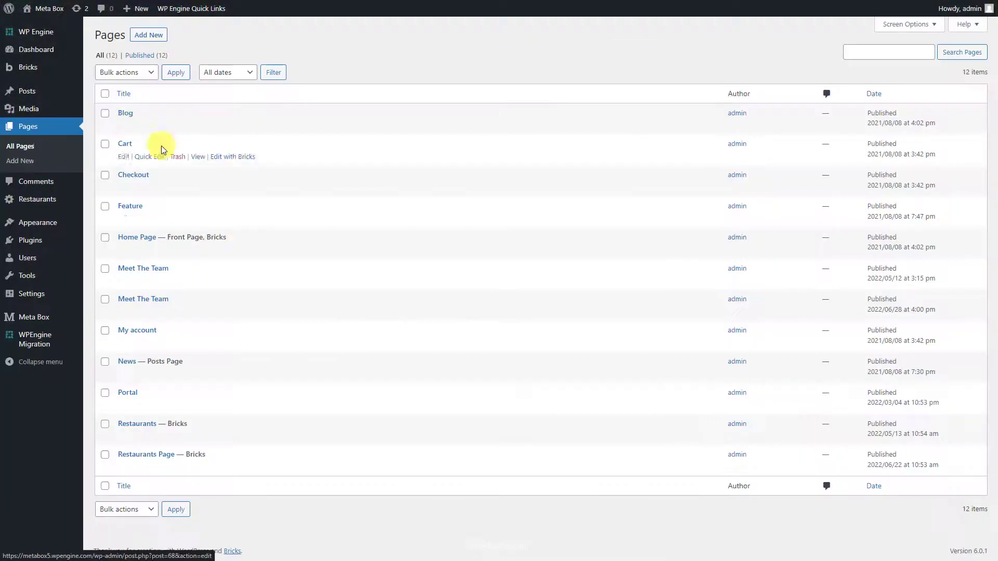
left_click(252, 253)
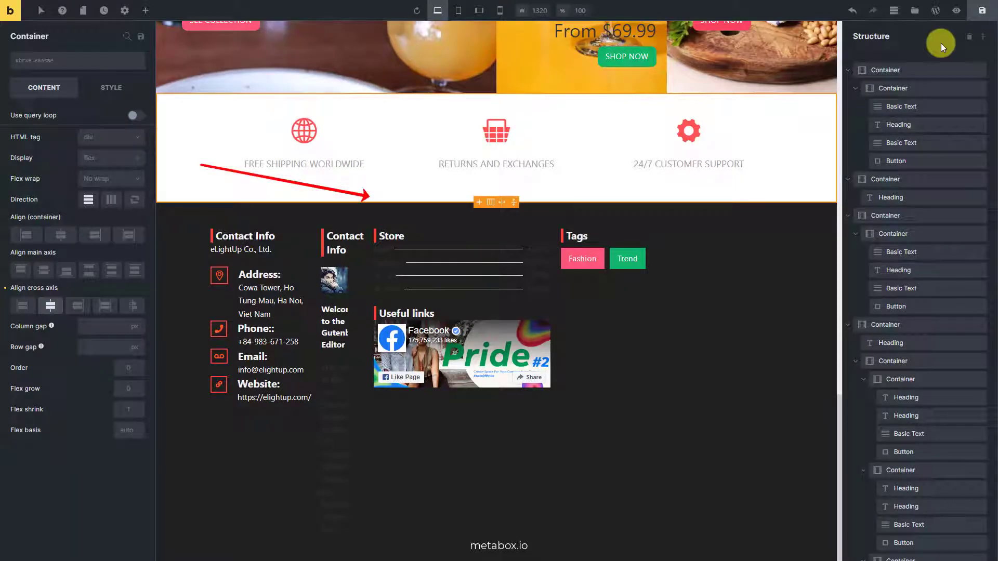
left_click(983, 36)
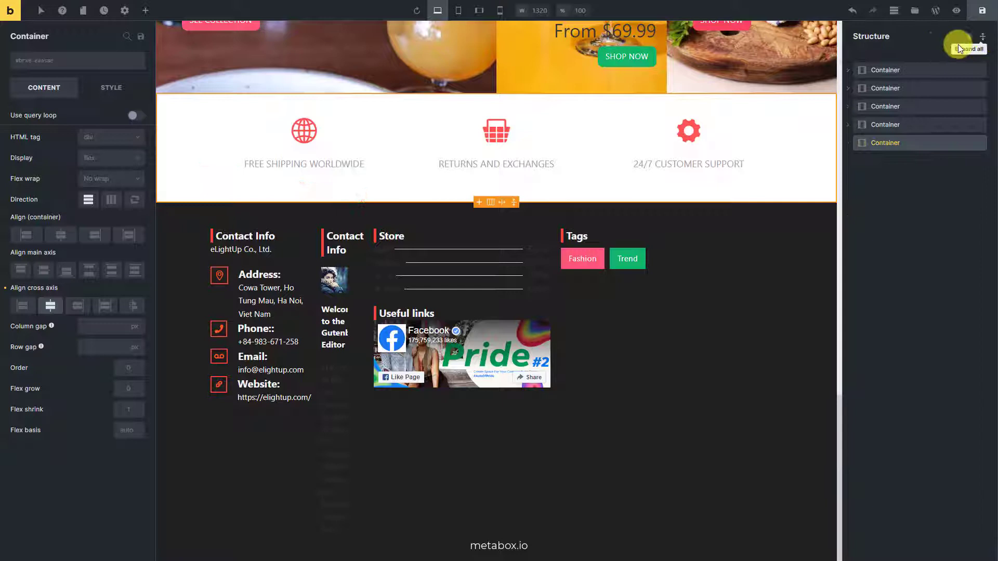
Add a Section below the last container on the page and select the section's inner container
left_click(147, 11)
left_click(68, 174)
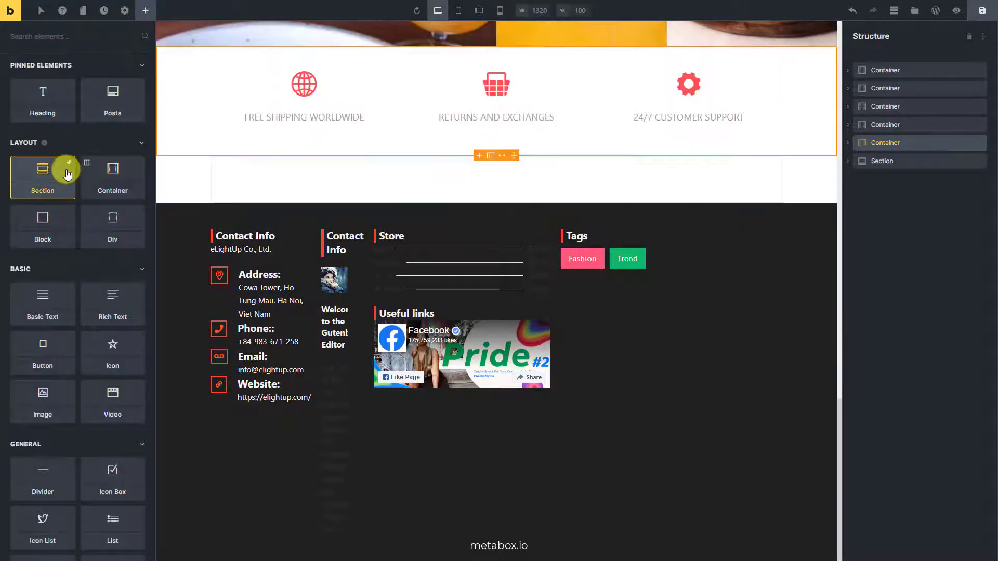
left_click(848, 161)
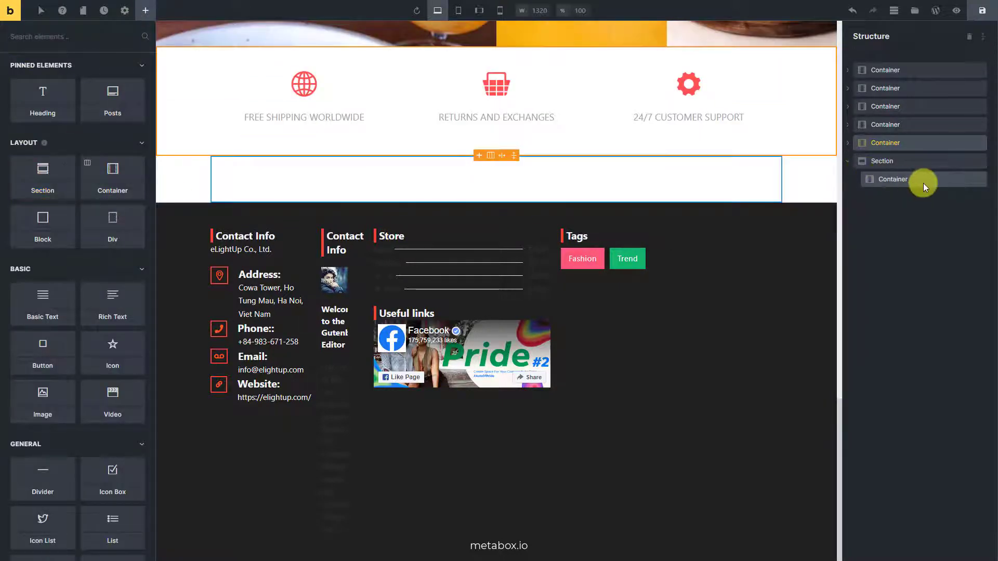
left_click(923, 183)
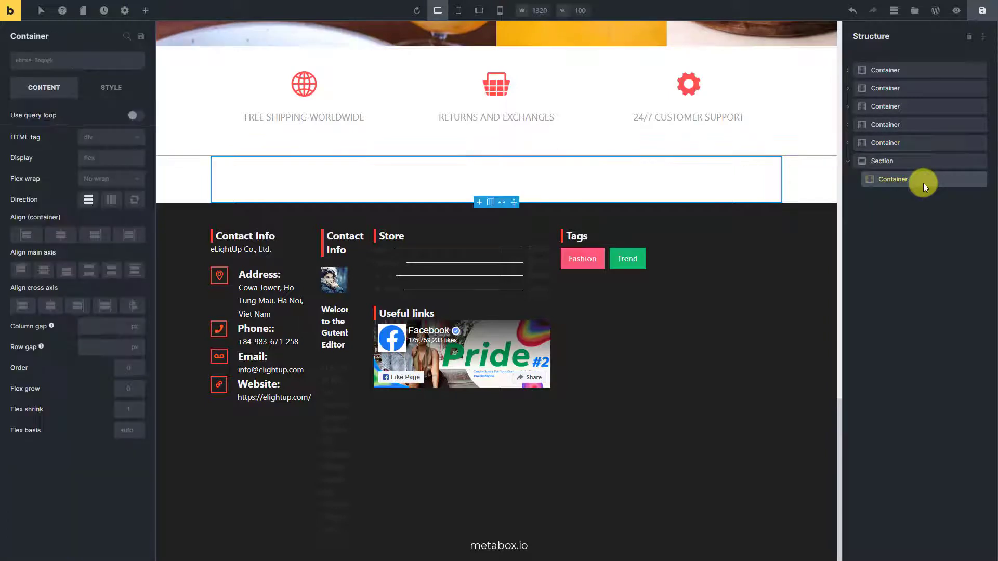
Add a Heading element inside the new section's container and show it in the page structure
left_click(145, 11)
left_click(68, 94)
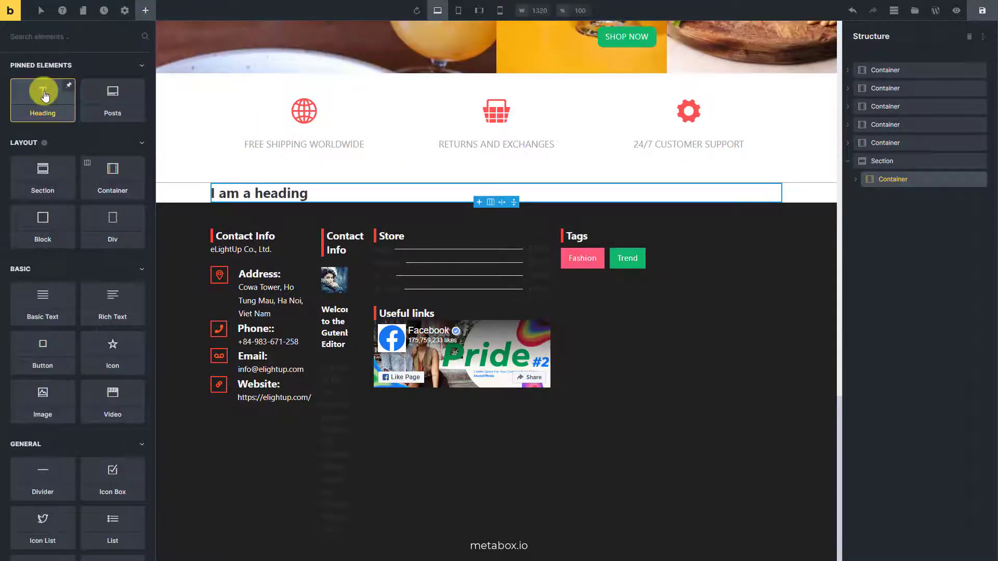
left_click(856, 185)
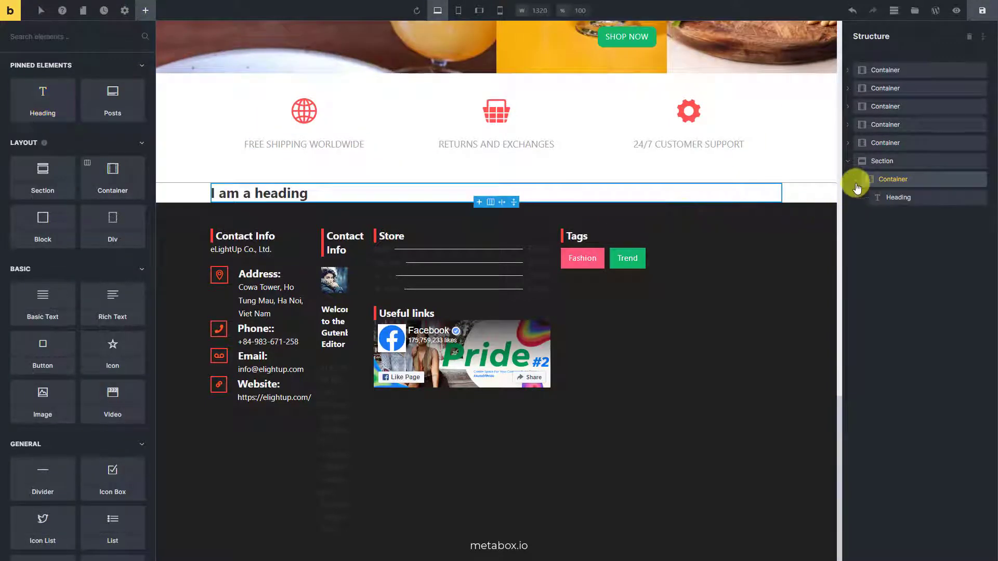
Change the new heading's text to "OUR RESTAURANTS" and set its HTML tag to h2
left_click(927, 198)
triple_click(120, 119)
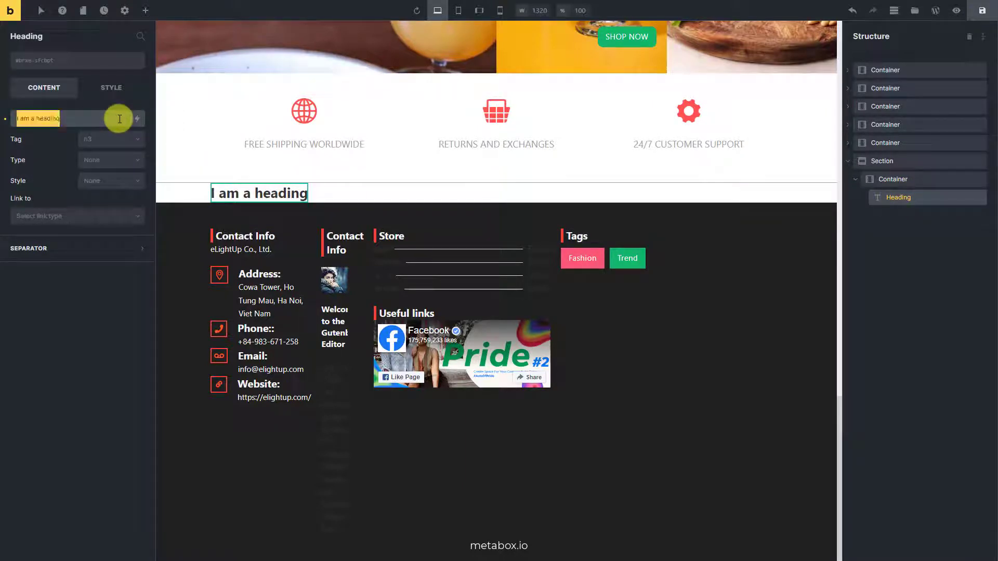
type("OUR RESTAU")
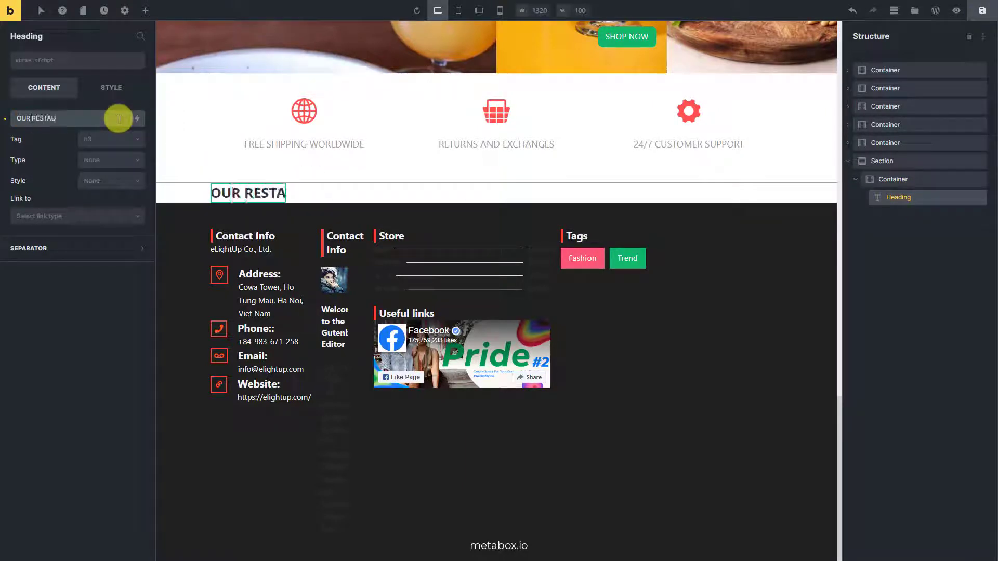
type("RANTS")
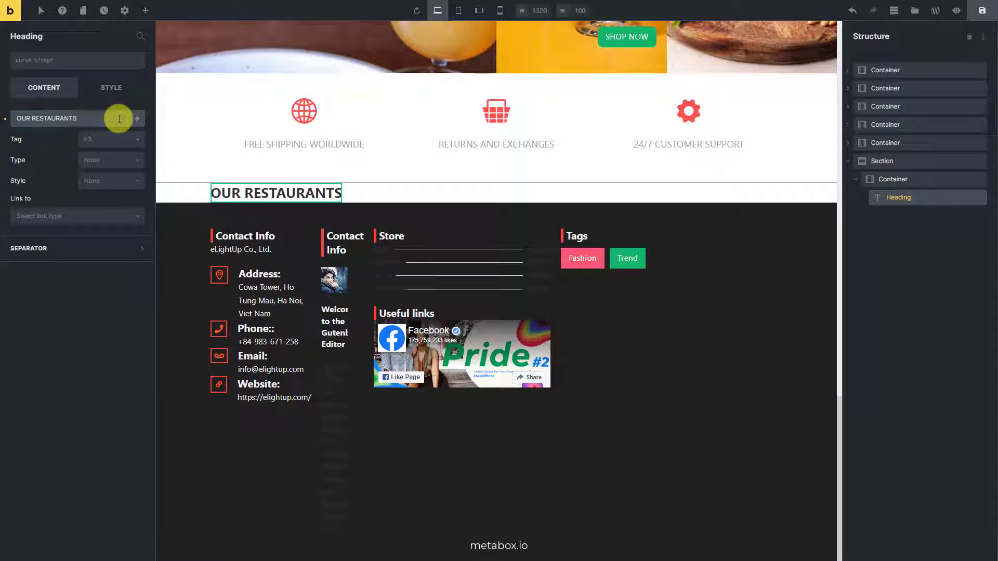
left_click(129, 139)
left_click(126, 172)
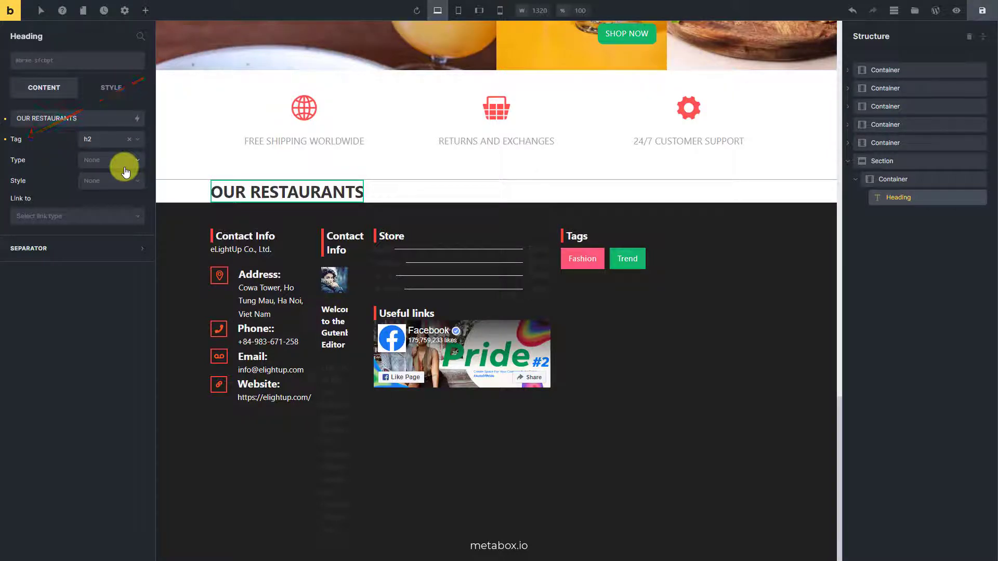
Add a Posts element below the heading in the same container and select it
left_click(940, 181)
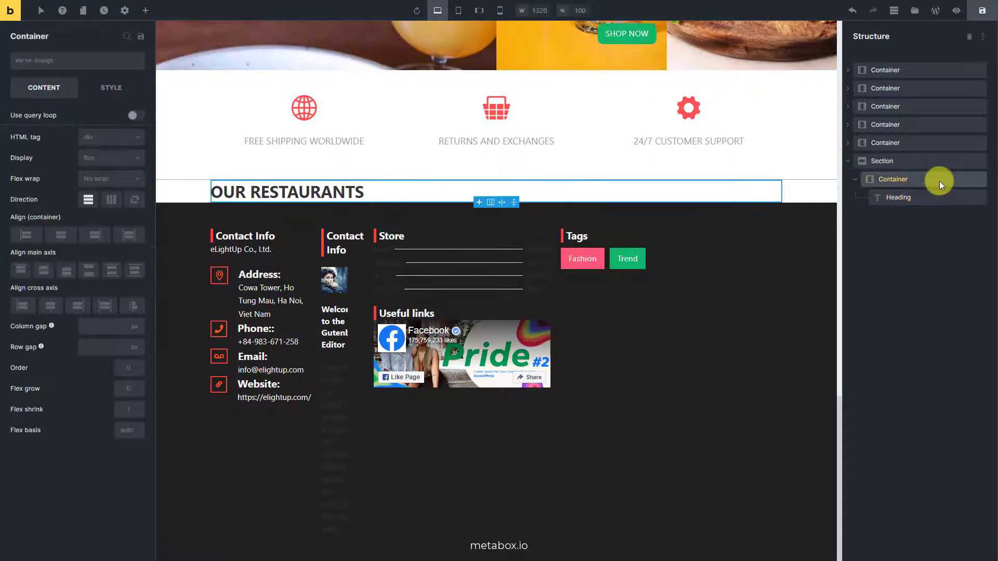
left_click(145, 10)
left_click(113, 91)
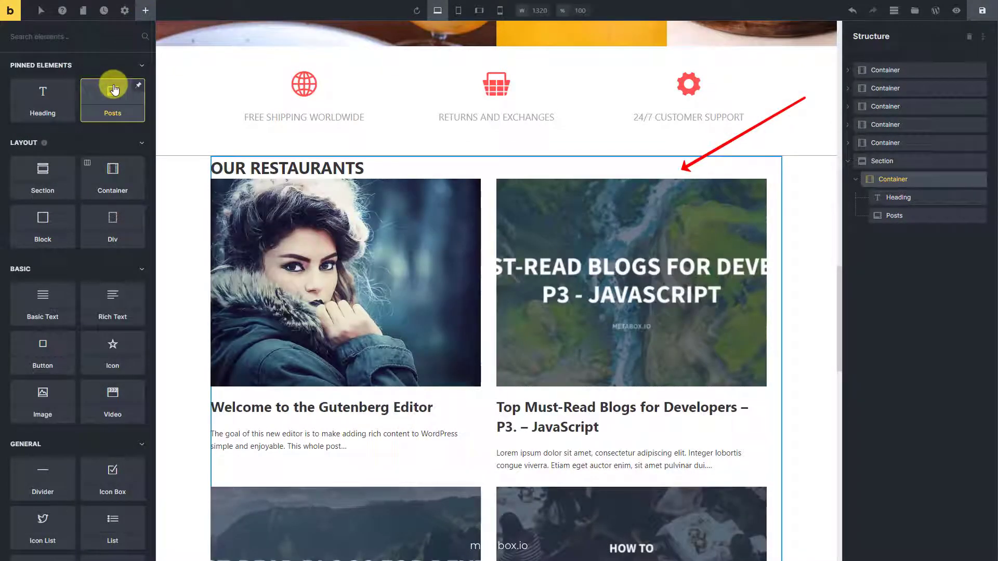
left_click(949, 217)
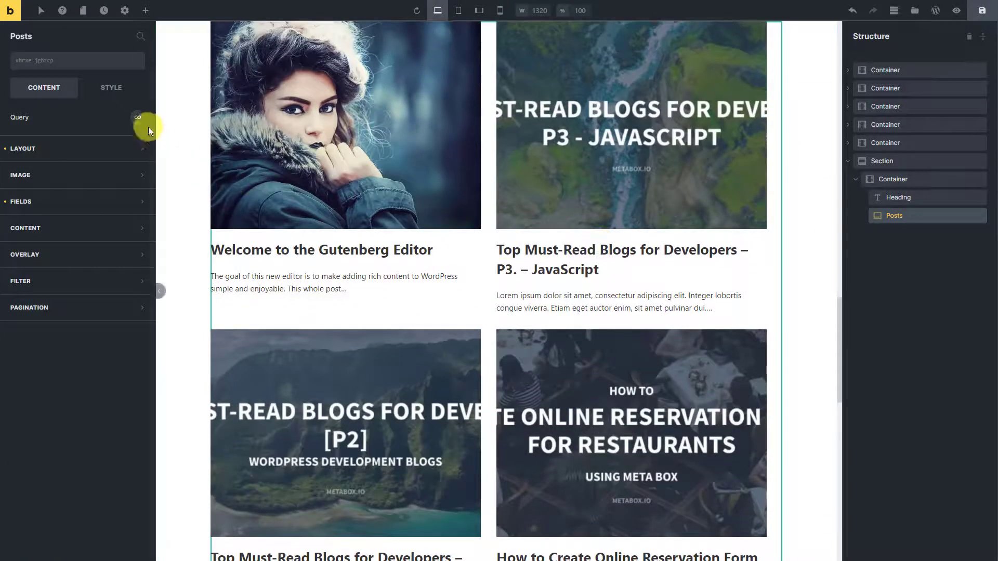
Set the post type in the Posts element's query to Restaurants
left_click(138, 123)
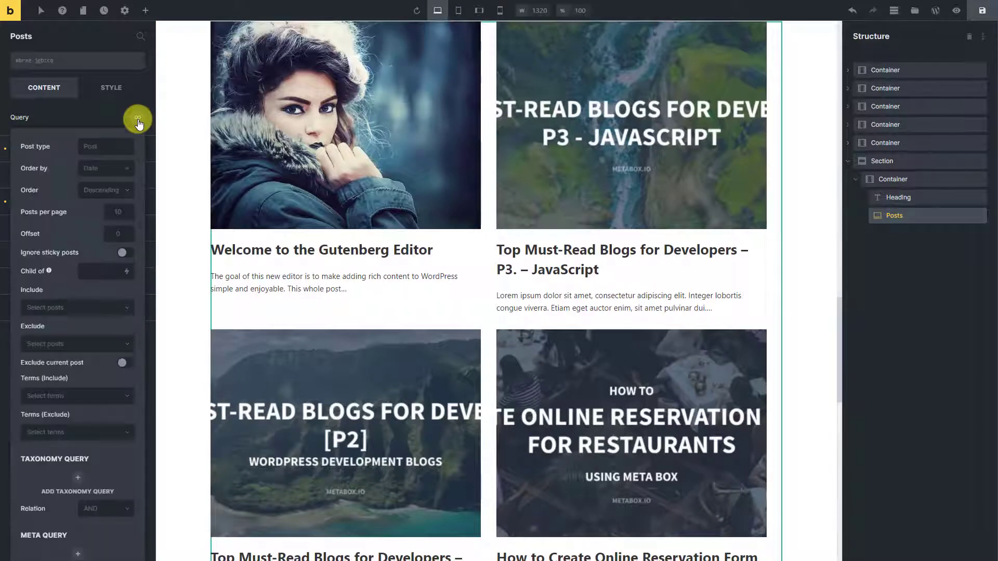
left_click(127, 144)
left_click(126, 190)
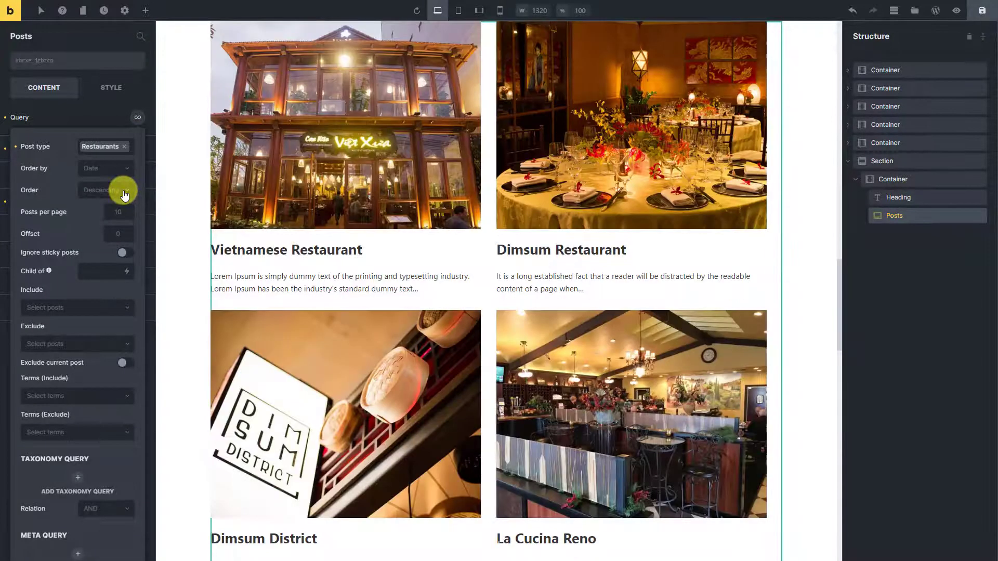
Order the queried restaurants by published date, descending, and enter the number of posts per page
left_click(122, 178)
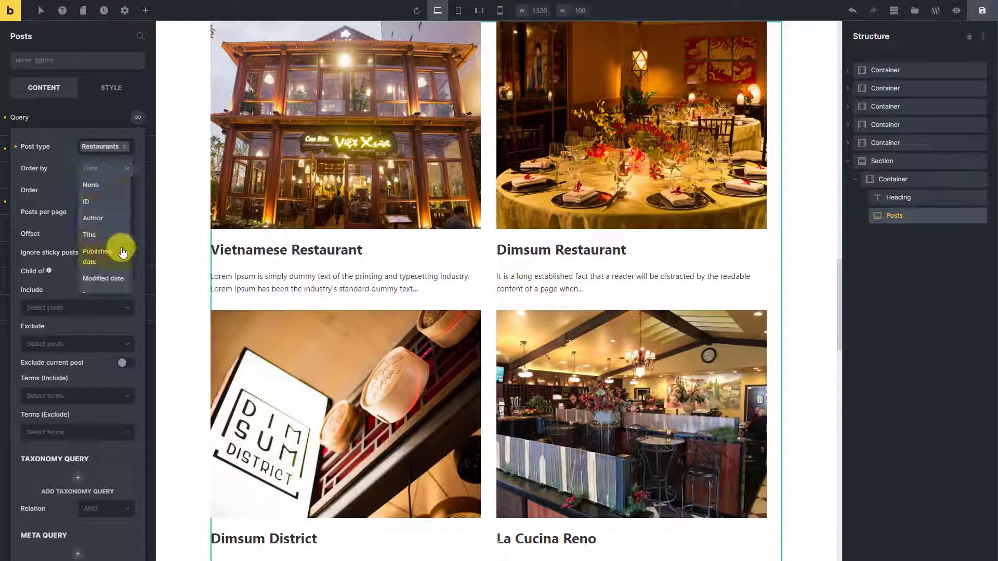
left_click(122, 248)
left_click(128, 191)
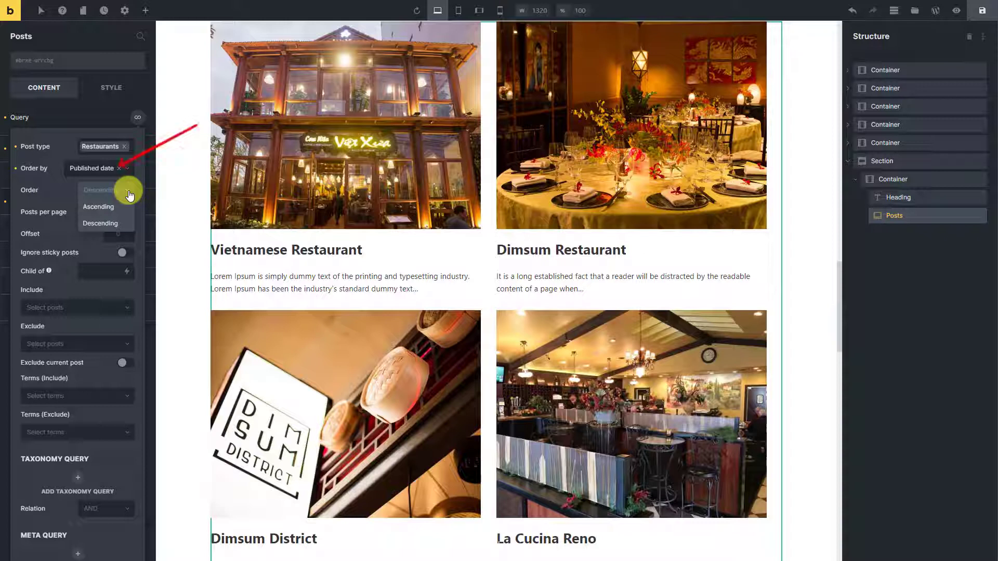
left_click(125, 225)
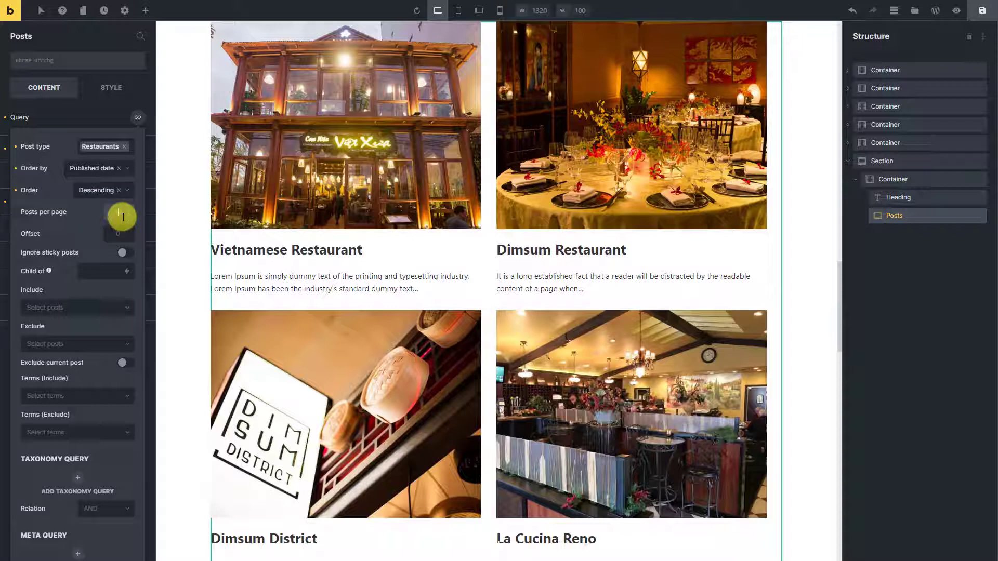
type("0")
left_click(137, 117)
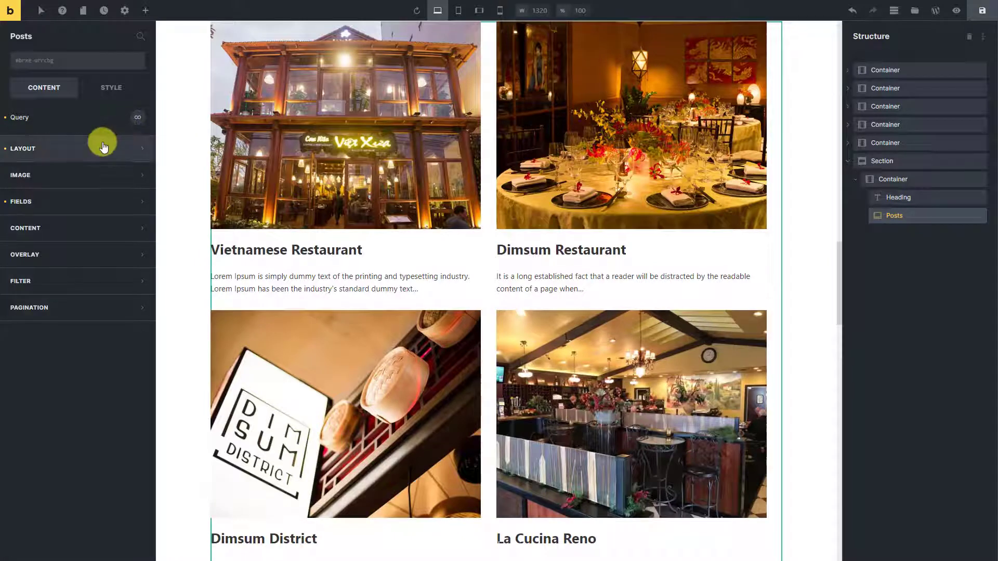
Try the List, Grid, Masonry and Metro layouts on the Posts element
left_click(103, 145)
left_click(134, 174)
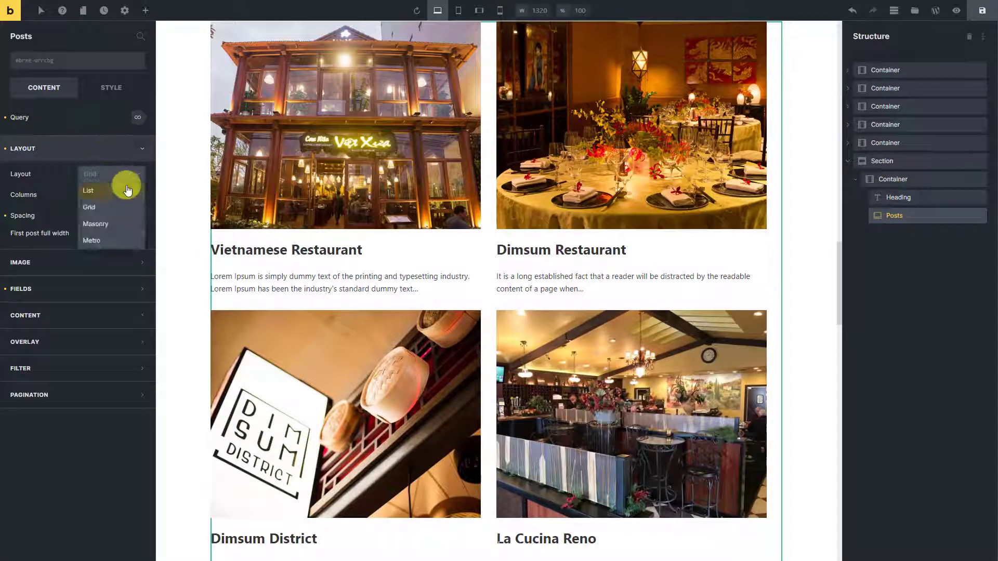
left_click(126, 191)
left_click(138, 178)
left_click(120, 206)
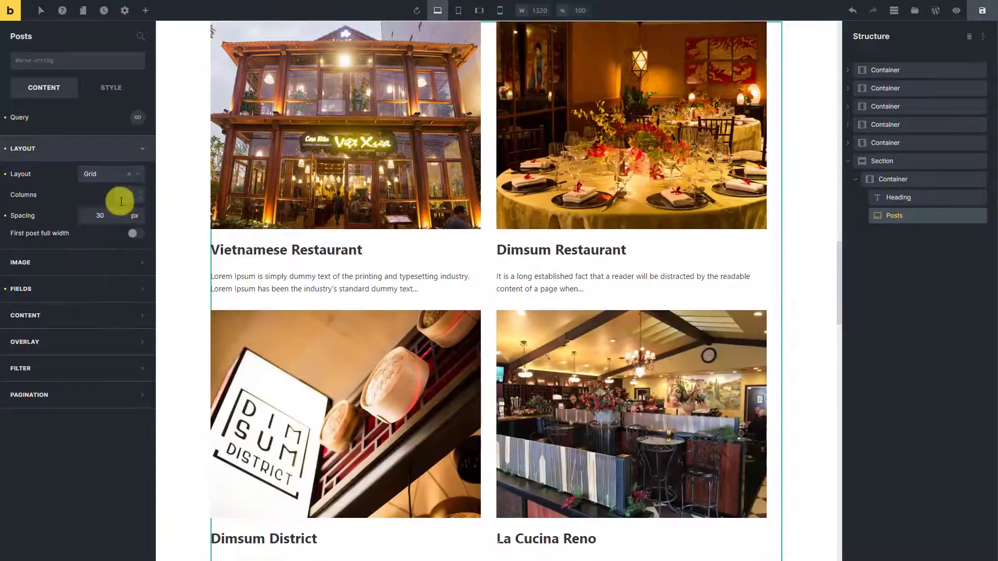
left_click(139, 175)
left_click(113, 224)
left_click(140, 179)
left_click(122, 239)
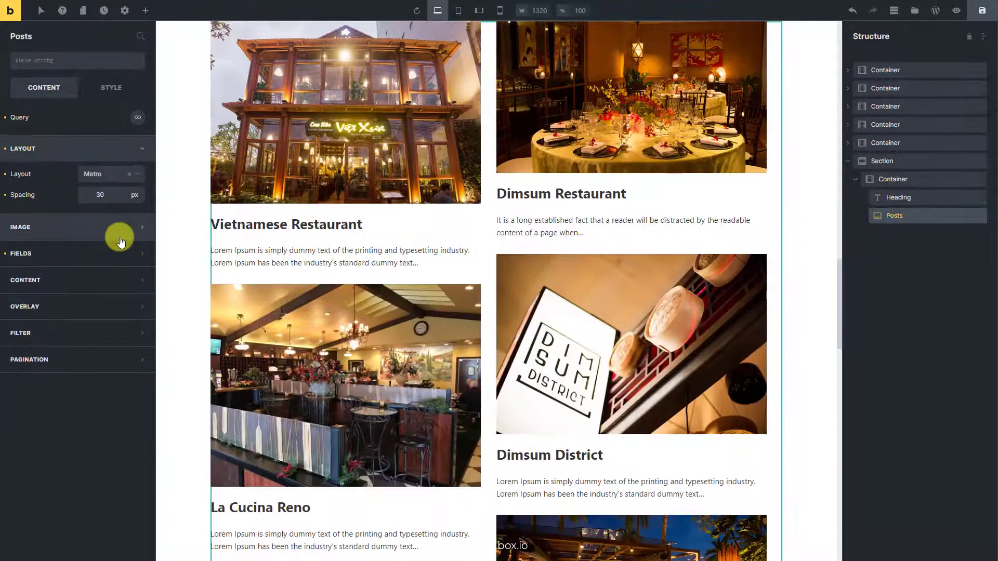
Set the Posts element's layout to Grid with 3 columns
left_click(130, 175)
left_click(129, 205)
left_click(131, 196)
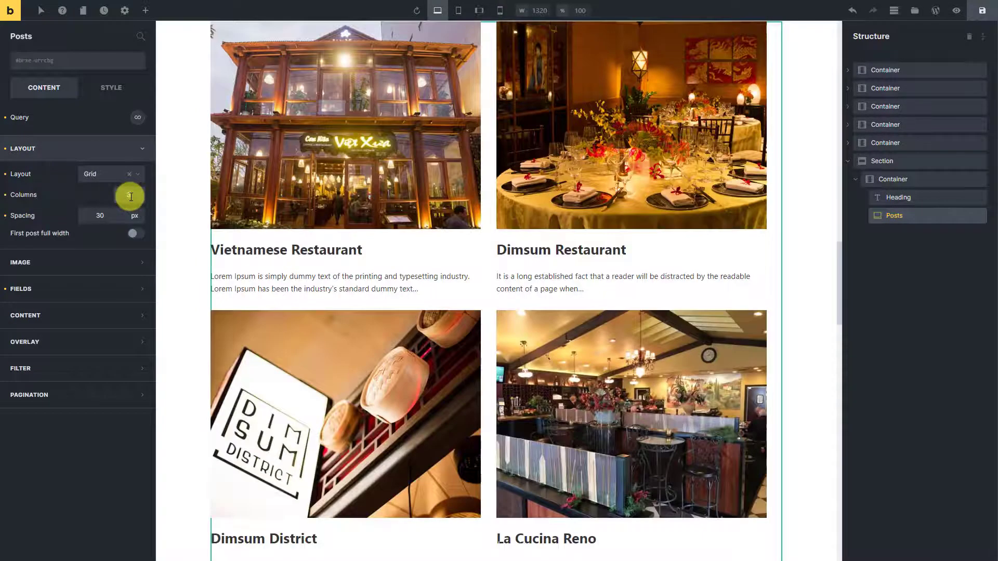
type("3")
left_click(111, 147)
Try a 16:9 grid image ratio for the restaurant images, ending with the ratio set to 4:3
left_click(96, 176)
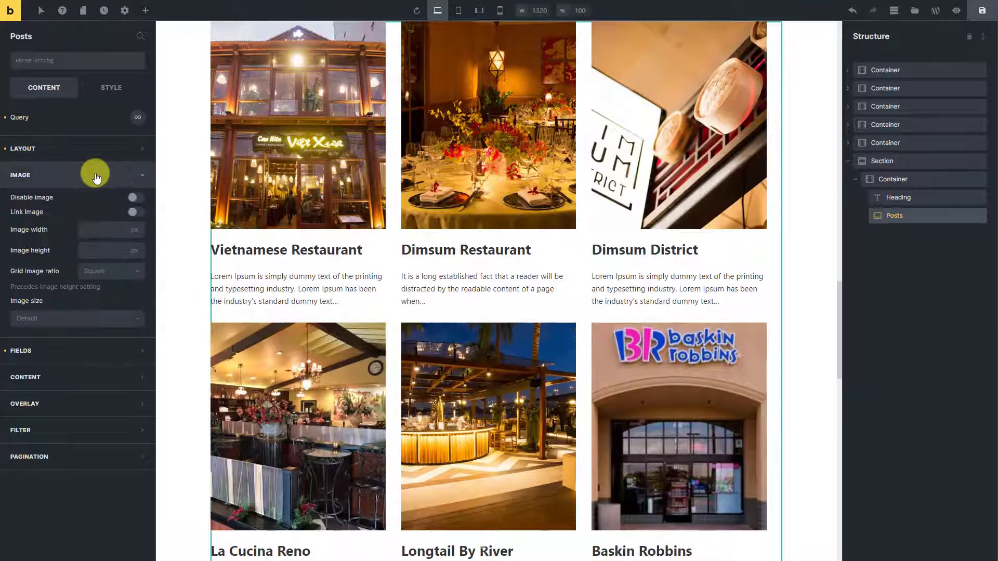
left_click(139, 272)
left_click(106, 304)
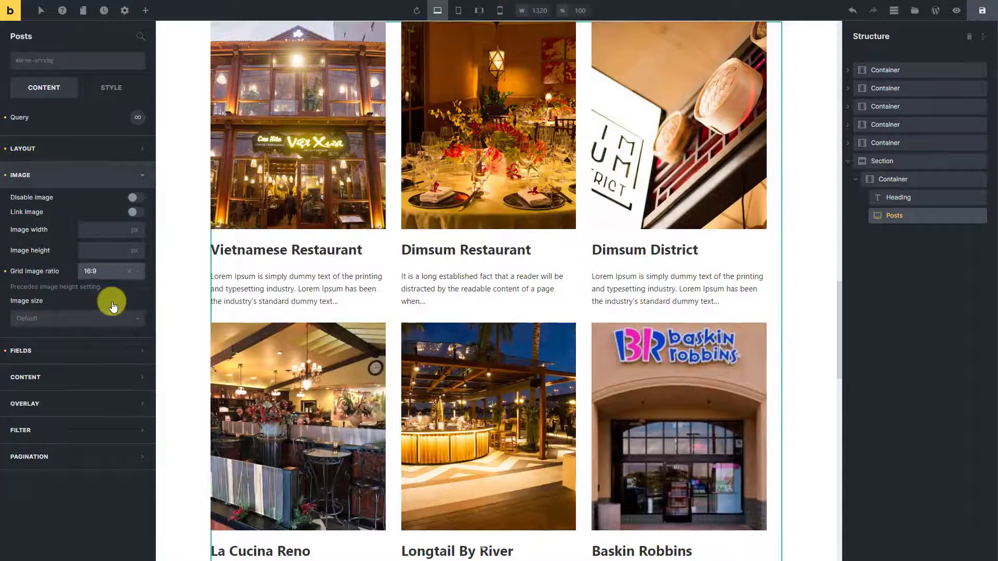
left_click(134, 273)
left_click(113, 321)
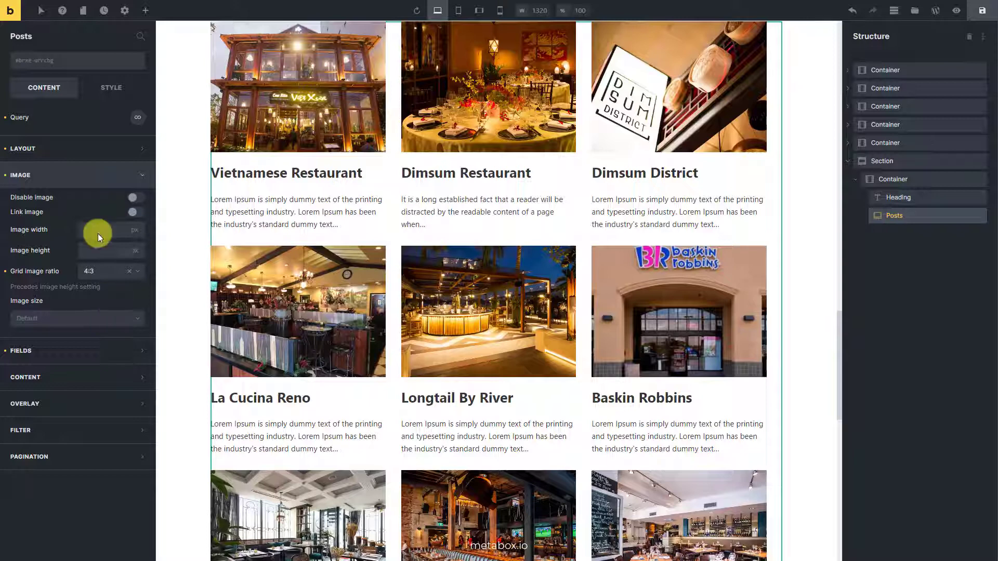
left_click(89, 182)
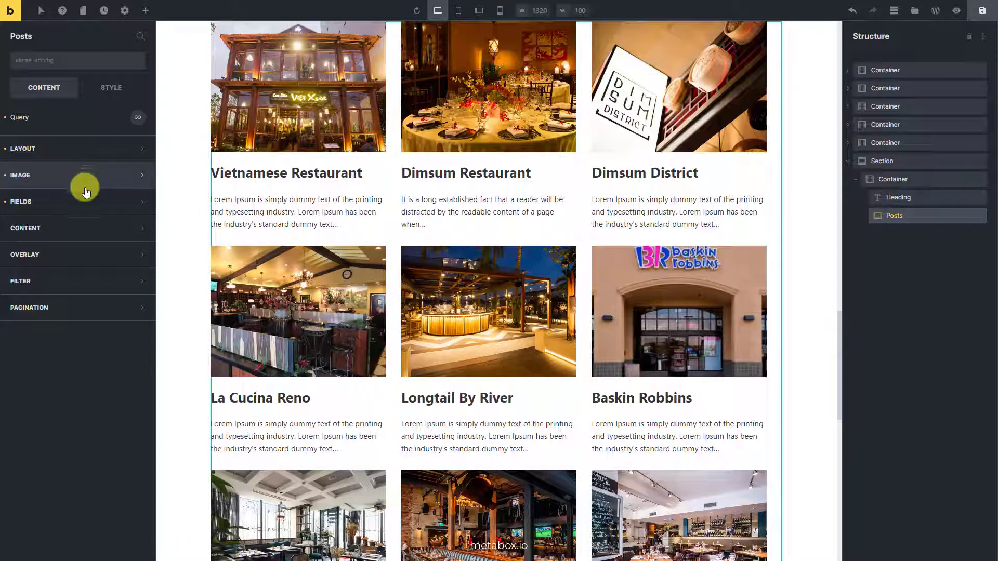
Replace the post excerpt field with one showing the Meta Box Restaurants Voucher data, using the HTML tag p
left_click(82, 202)
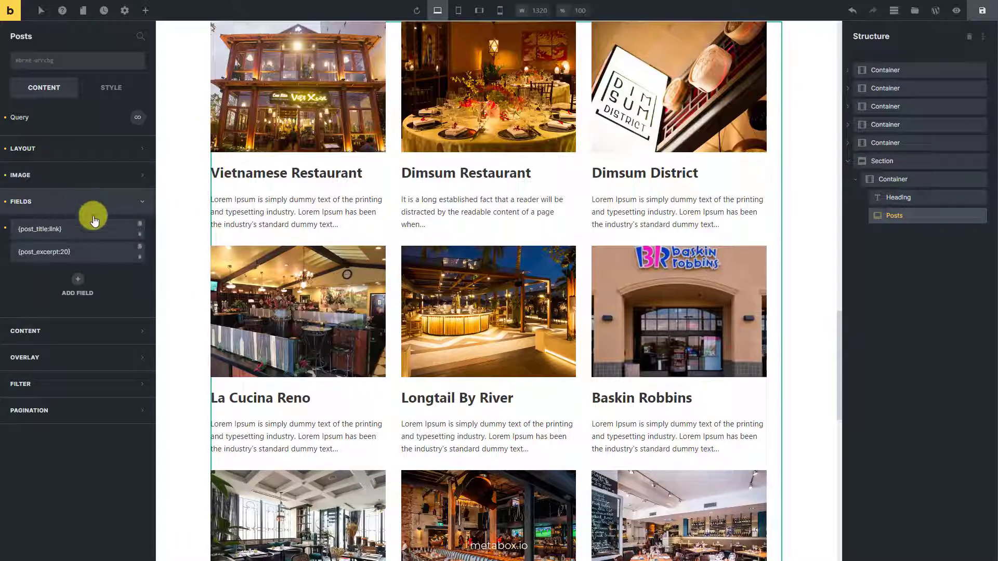
left_click(141, 261)
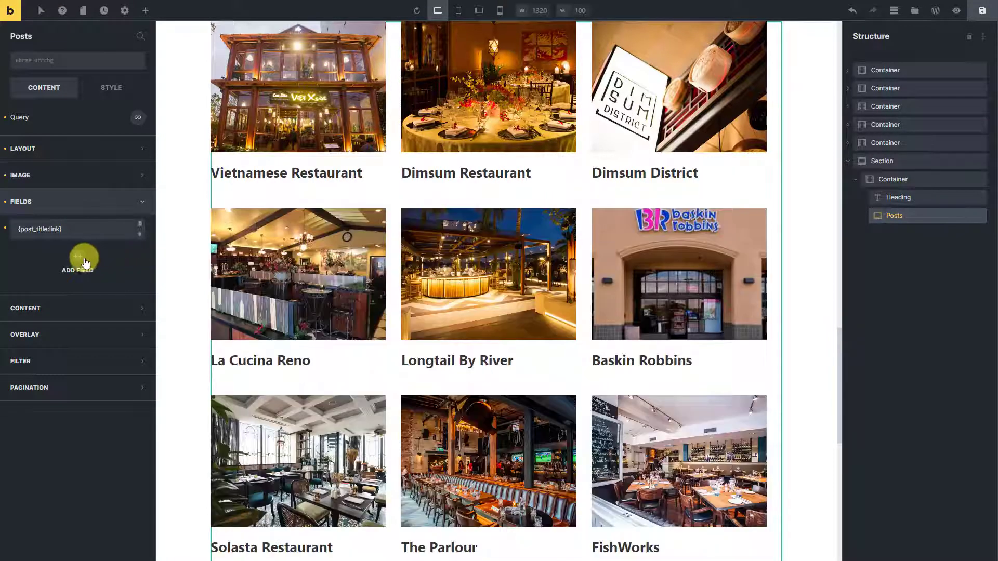
left_click(79, 258)
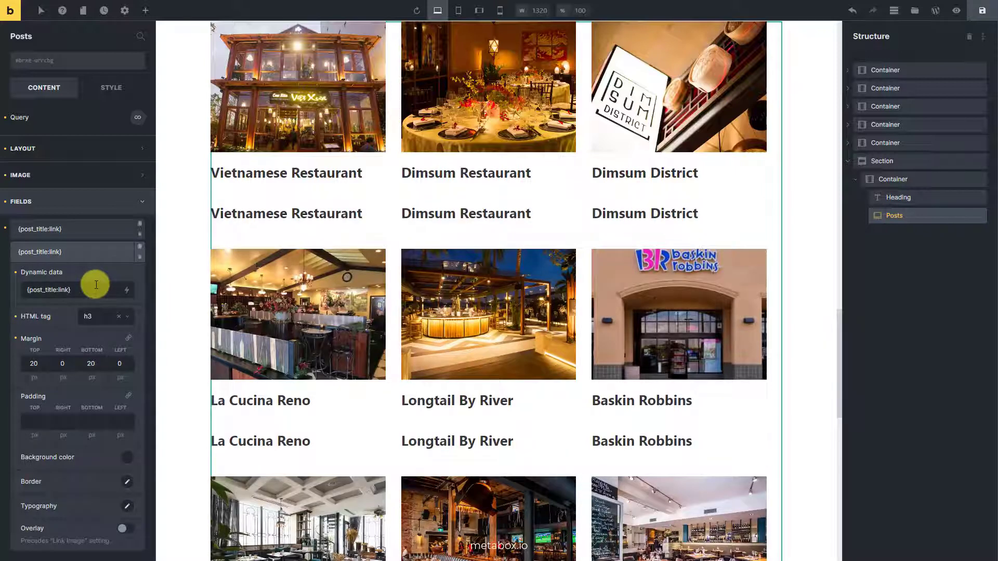
triple_click(96, 284)
key("BackSpace")
left_click(127, 292)
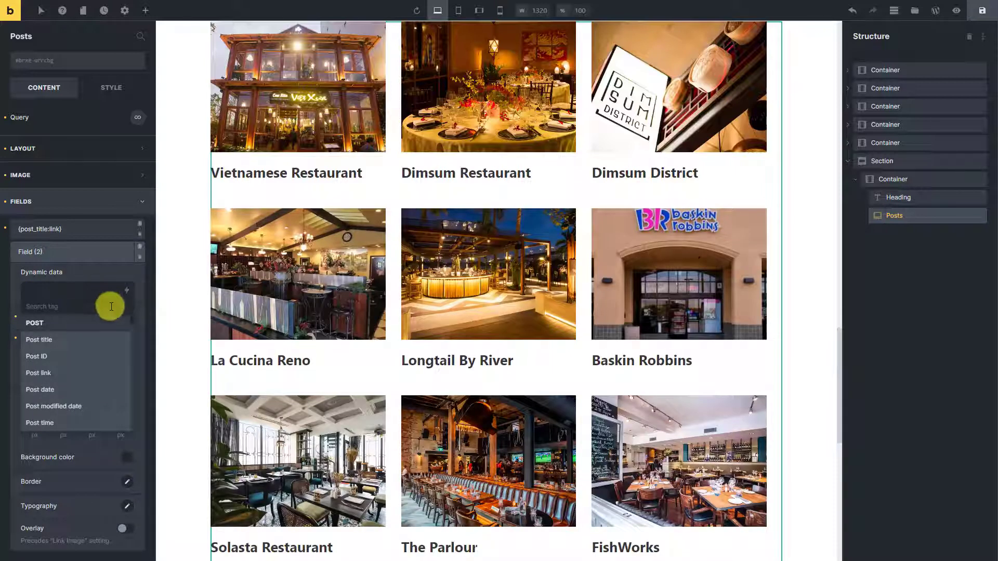
type("voucher")
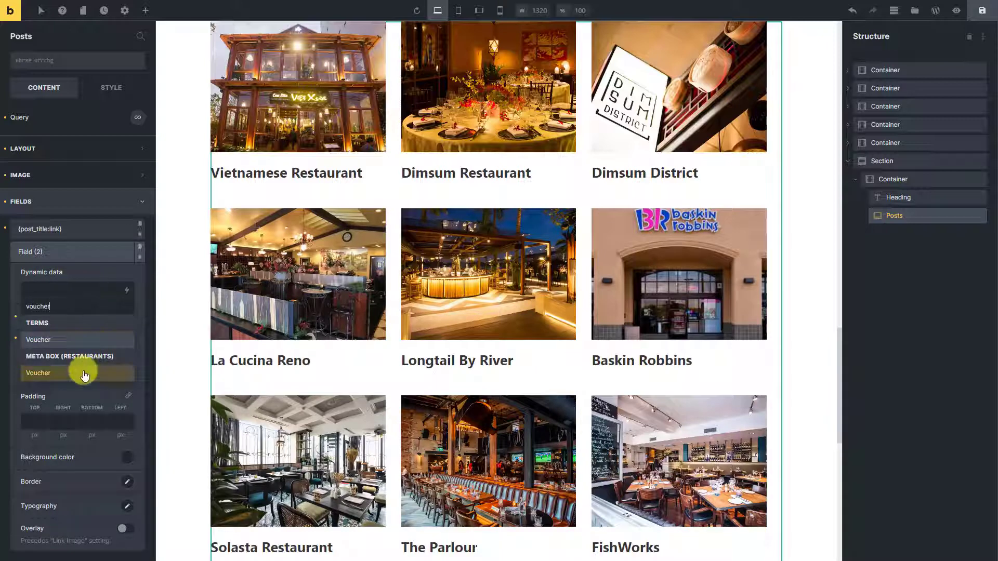
left_click(85, 373)
left_click(127, 316)
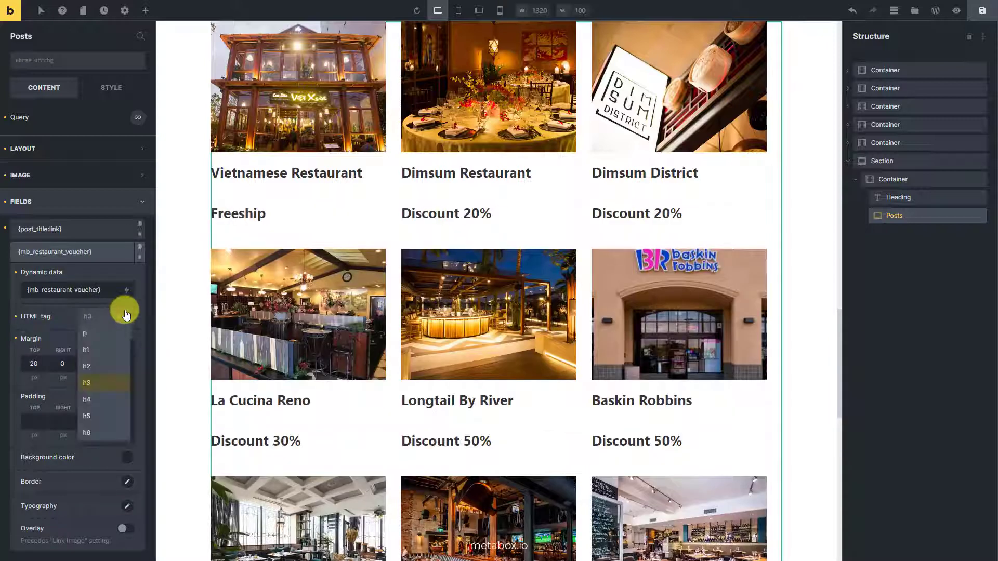
left_click(101, 335)
left_click(94, 253)
Add a third field showing the Meta Box Restaurants Address data, using the HTML tag p
left_click(87, 290)
left_click(99, 314)
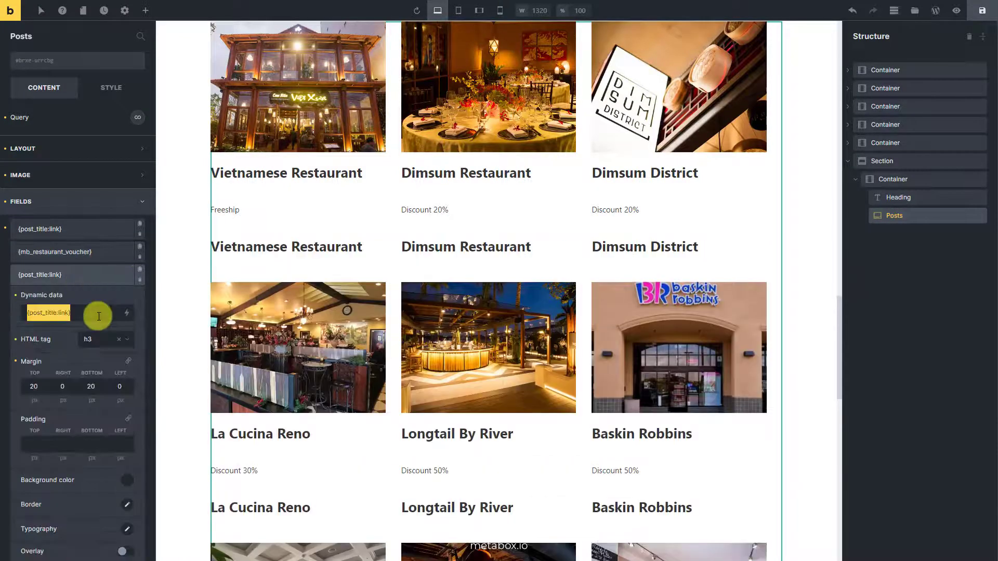
key("BackSpace")
left_click(126, 313)
type("addre")
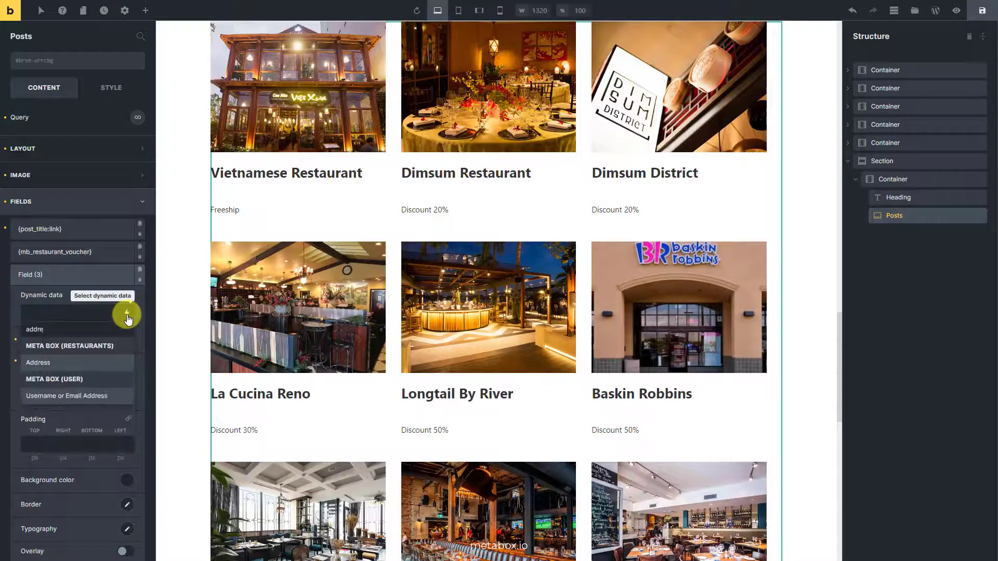
left_click(95, 362)
left_click(127, 339)
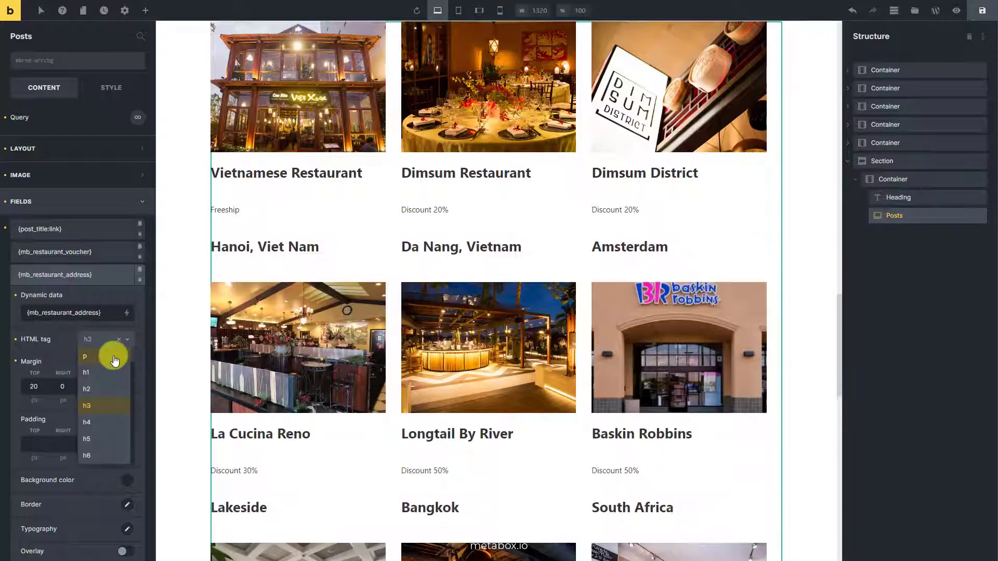
left_click(115, 360)
left_click(104, 274)
Add a fourth field to the Posts element showing the Meta Box Restaurants Logo data
left_click(78, 314)
triple_click(89, 332)
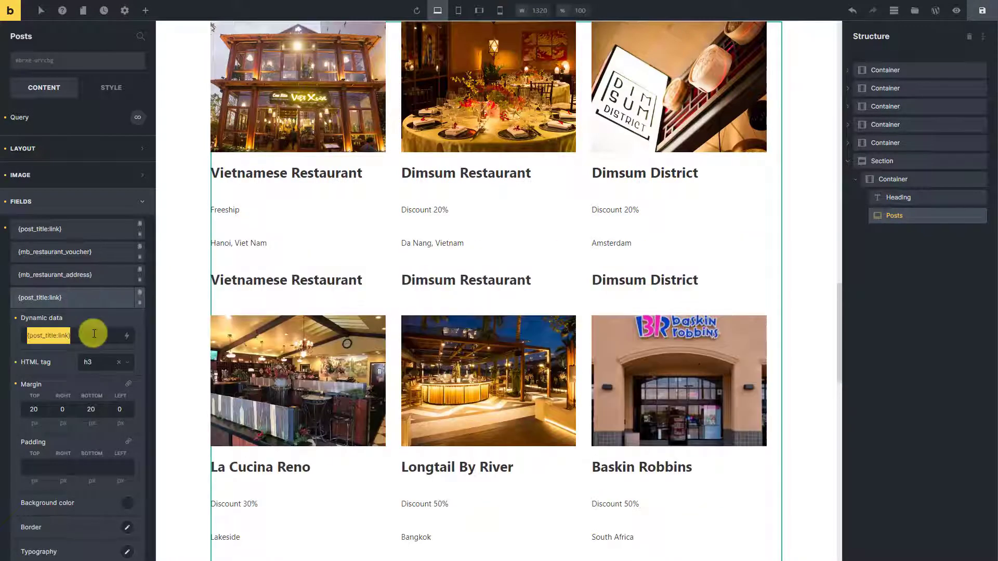
key("BackSpace")
left_click(127, 338)
type("logo")
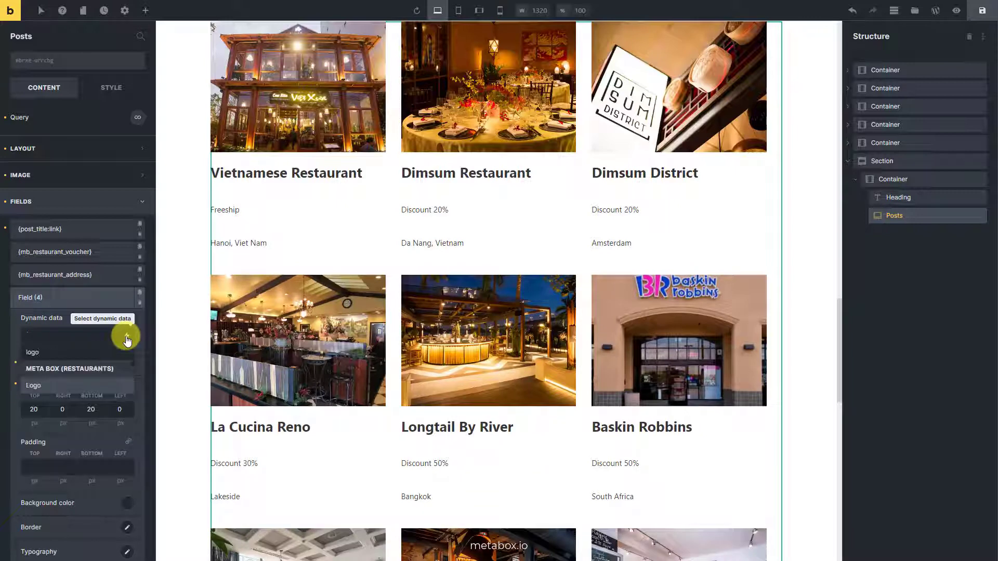
left_click(94, 382)
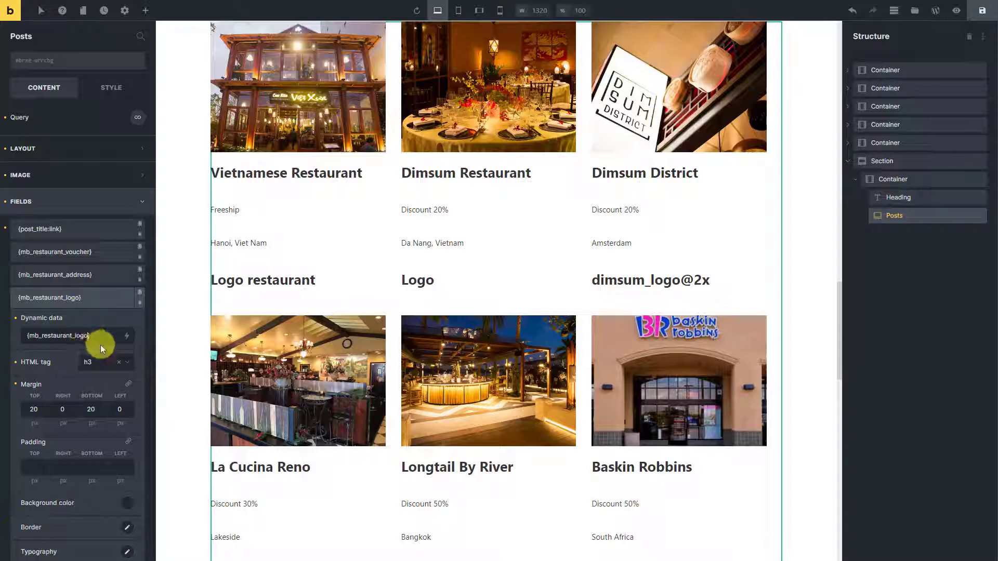
Make the Posts element's logo field output an image by extending its dynamic data to {mb_restaurant_logo:image}, and save the page
type(":image")
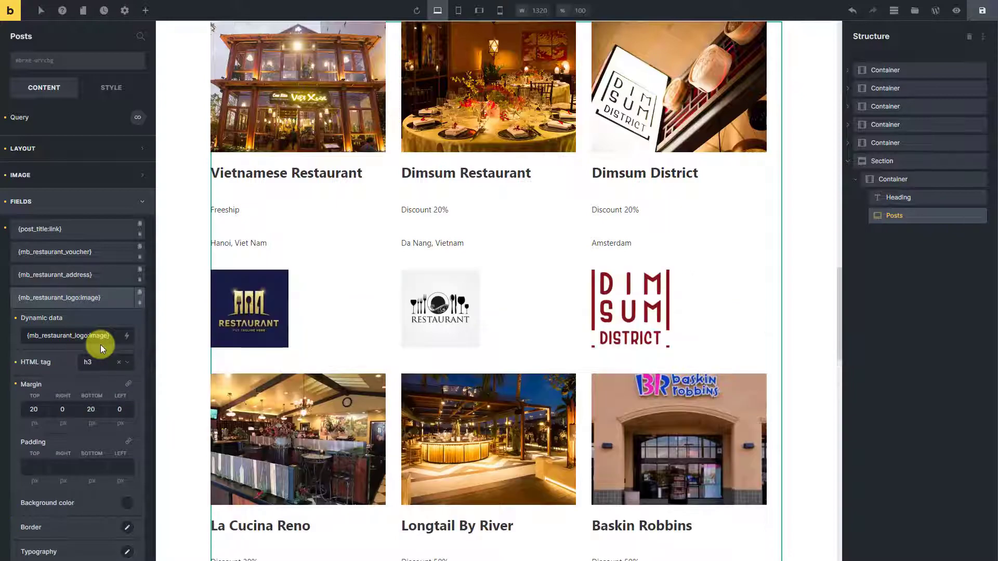
left_click(111, 297)
scroll(710, 254, "up", 3)
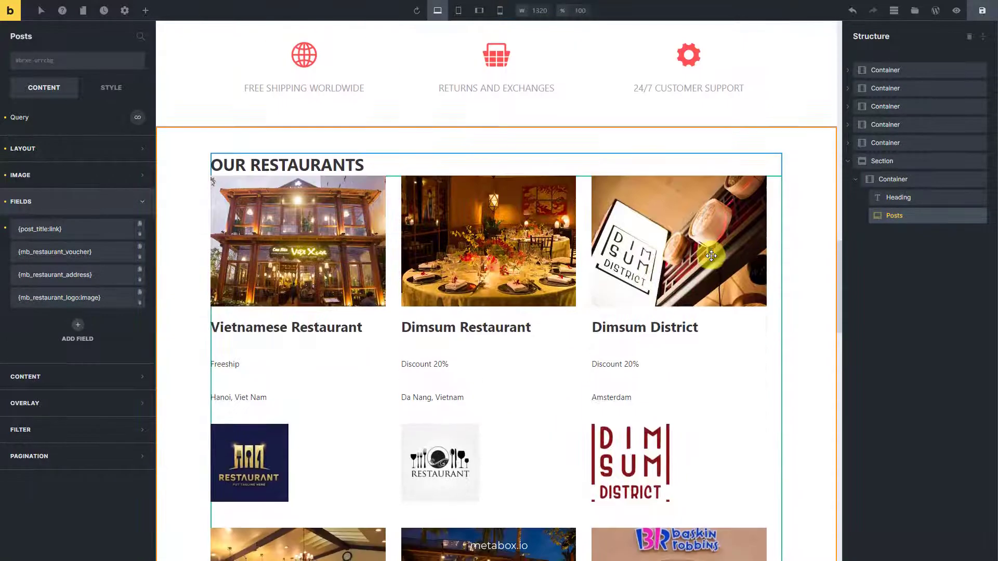
scroll(711, 255, "down", 5)
left_click(979, 11)
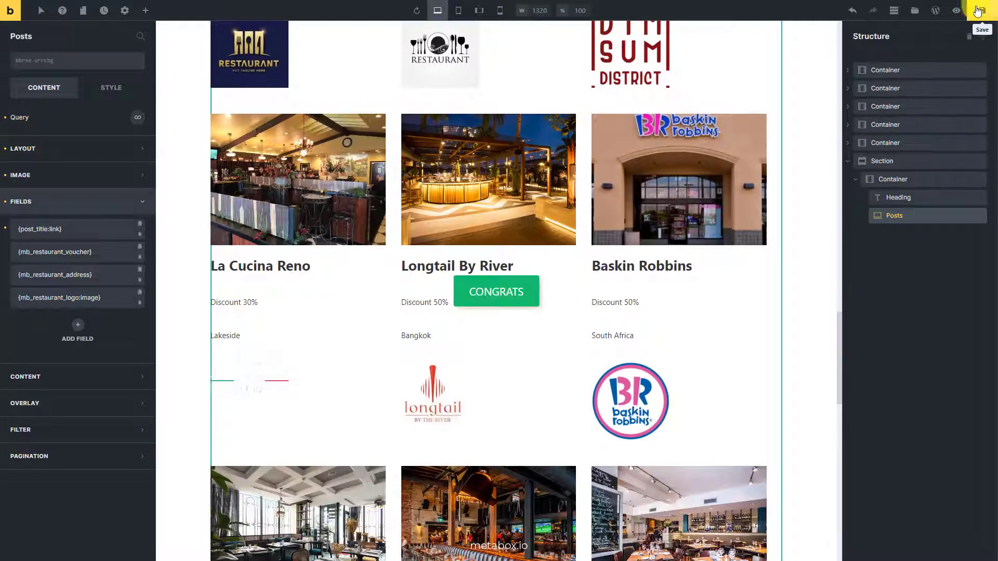
Preview the page and look through the restaurants grid with its vouchers, addresses and logos
left_click(956, 10)
scroll(925, 127, "up", 5)
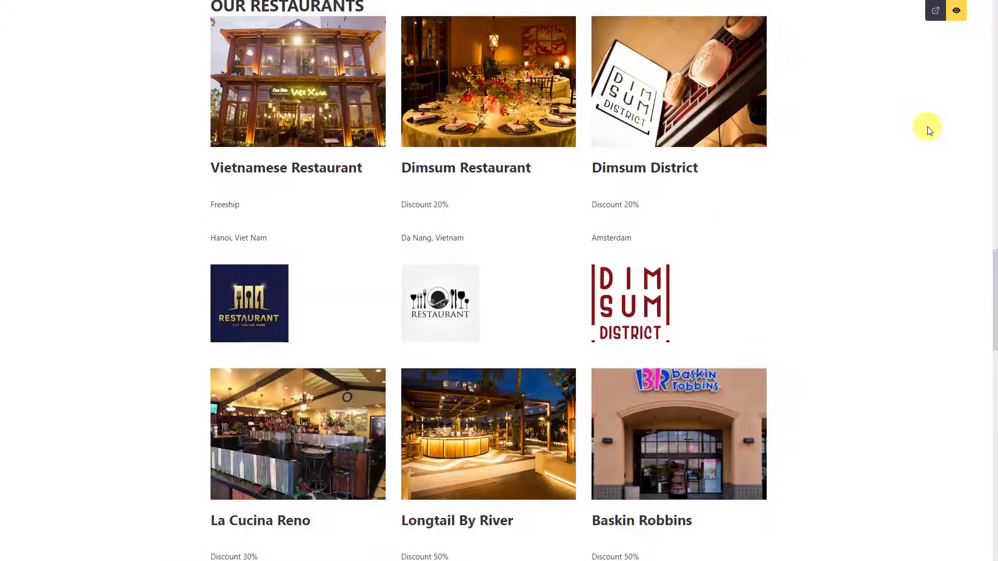
scroll(929, 130, "down", 8)
scroll(929, 130, "up", 7)
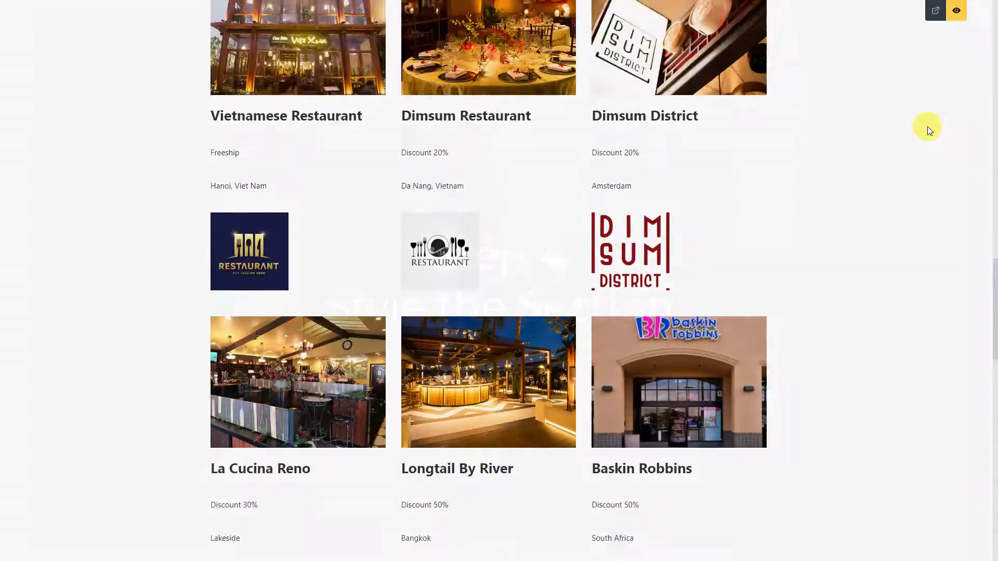
scroll(929, 130, "up", 1)
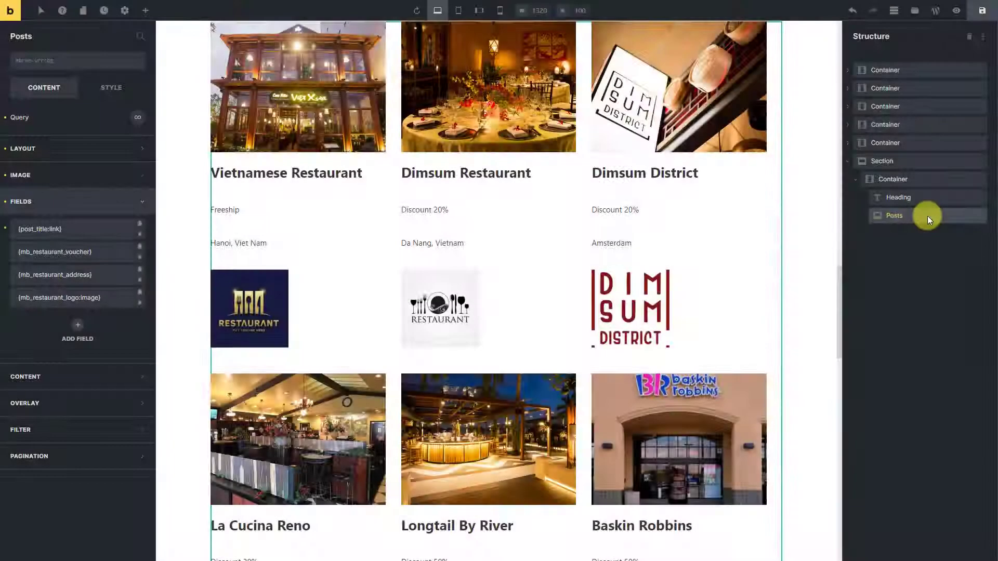
Move the voucher field above the post title in the Posts element, and add a top margin to the section's inner container
left_click_drag(98, 254, 102, 220)
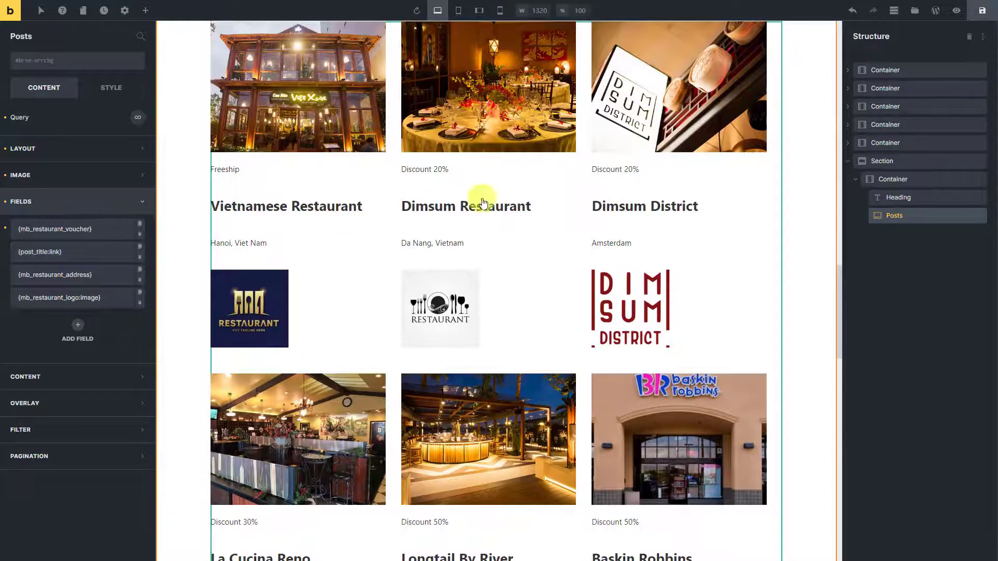
left_click(920, 180)
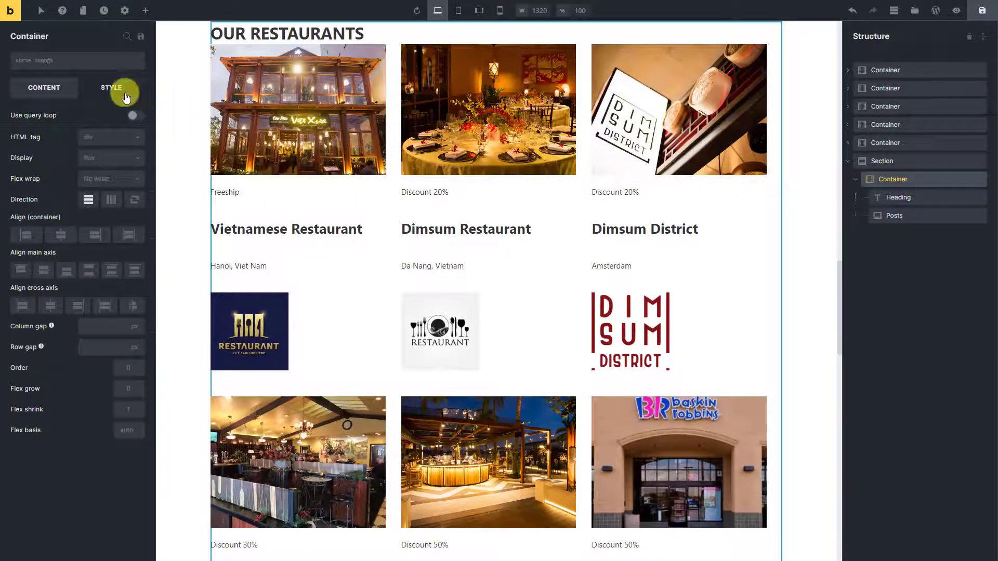
left_click(111, 87)
left_click(83, 119)
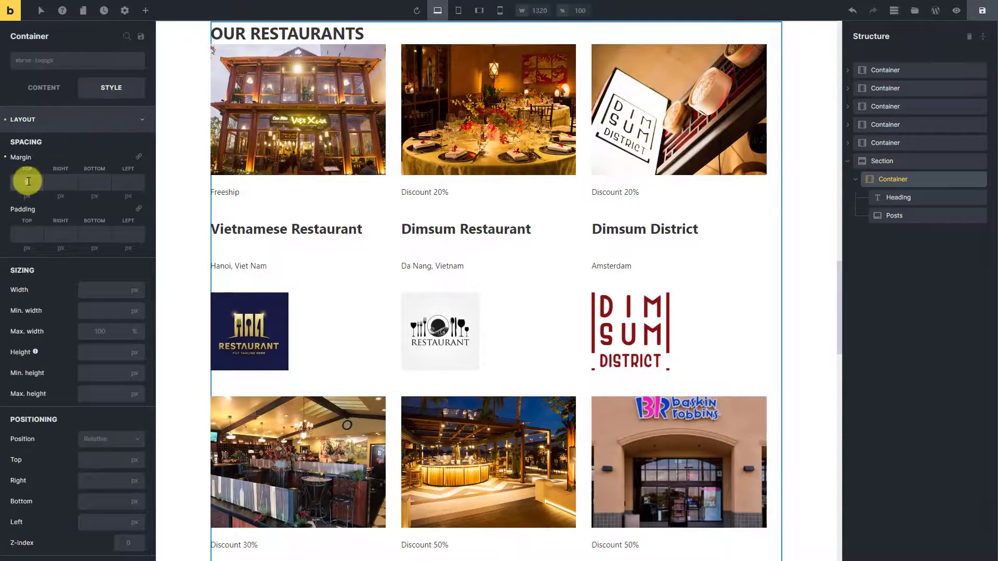
Give the OUR RESTAURANTS heading a bottom margin of 30 px and align it to the center
left_click(922, 197)
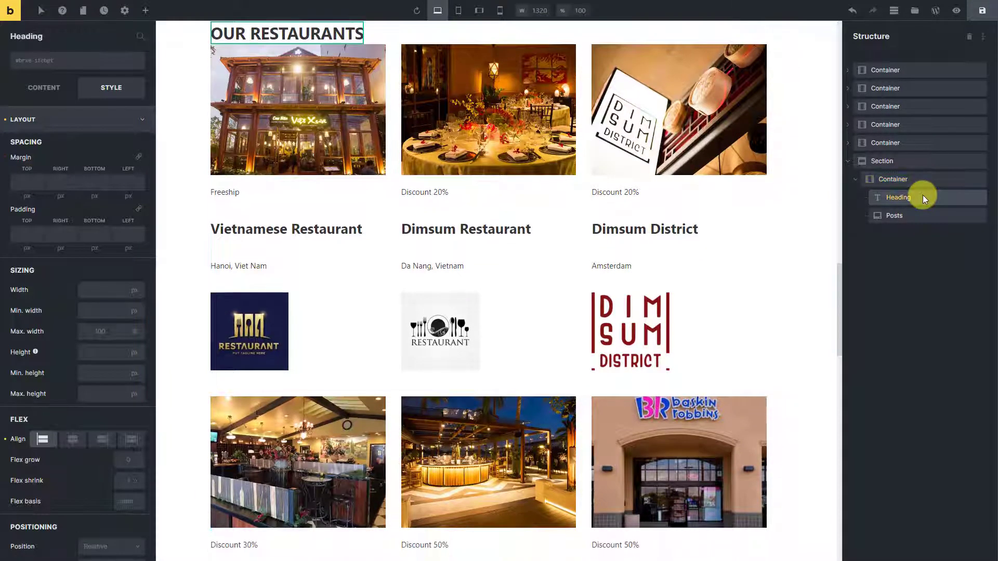
left_click(98, 183)
type("3")
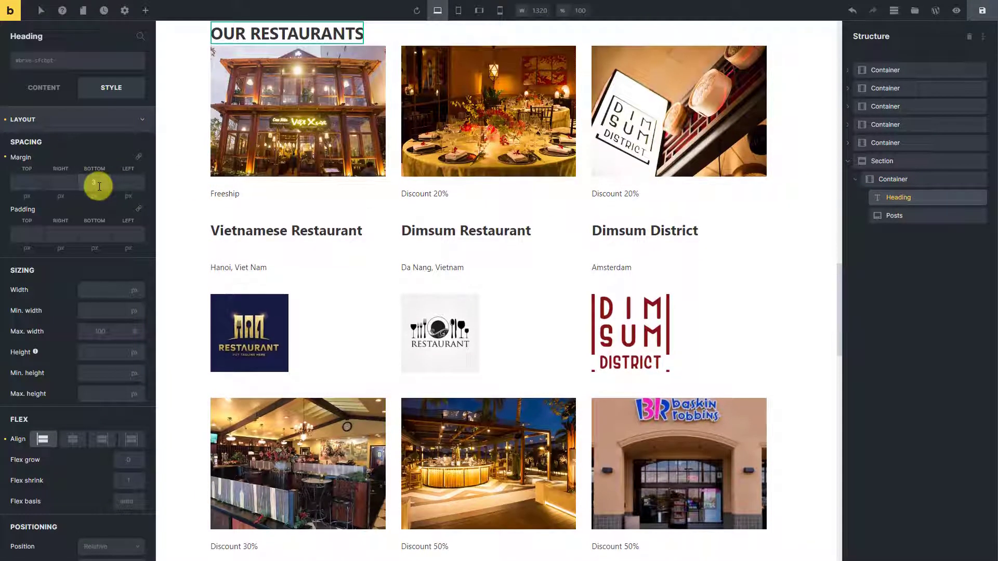
type("0")
left_click(72, 439)
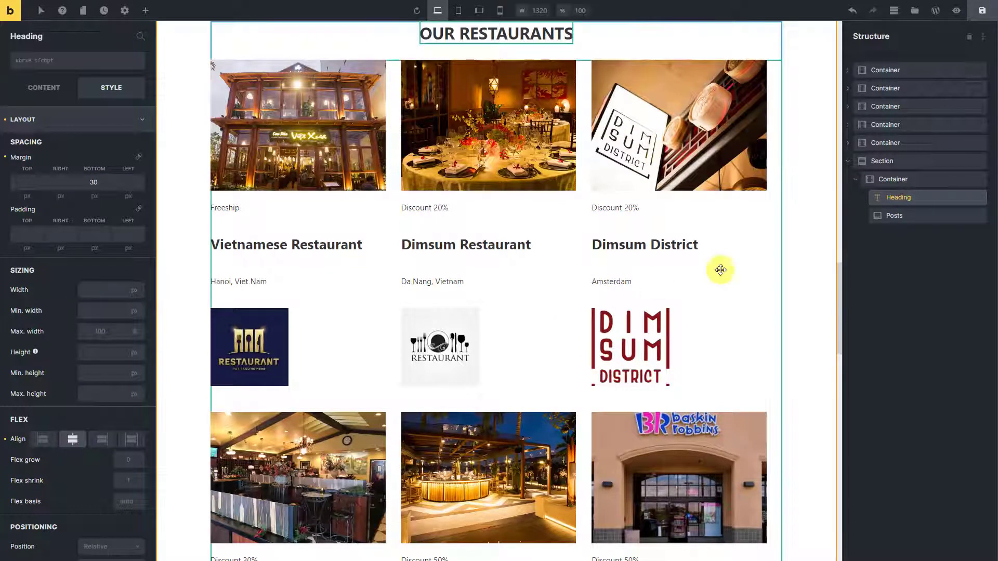
Assign the CSS class restaurant-container to the Posts element
left_click(919, 216)
left_click(44, 92)
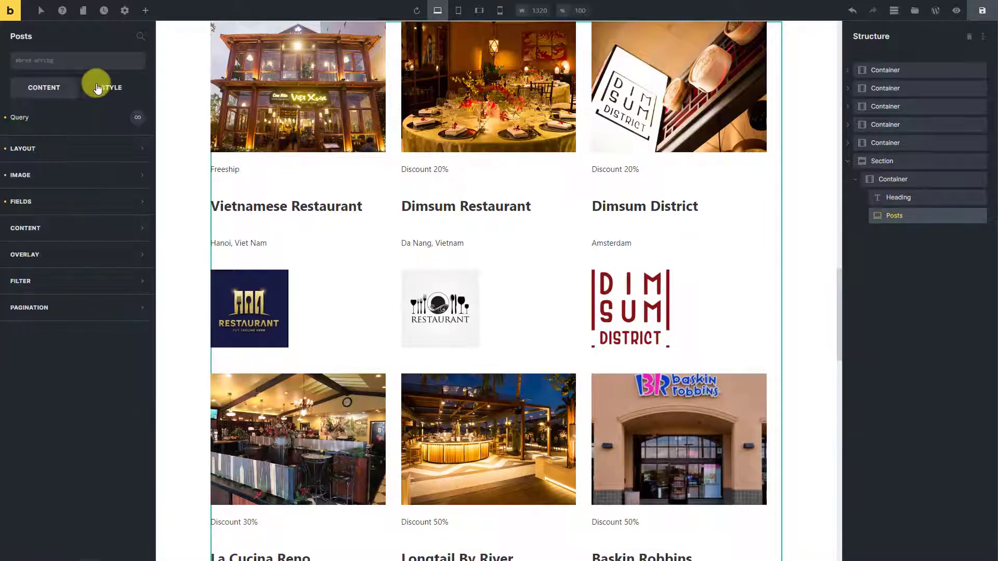
left_click(98, 88)
left_click(100, 117)
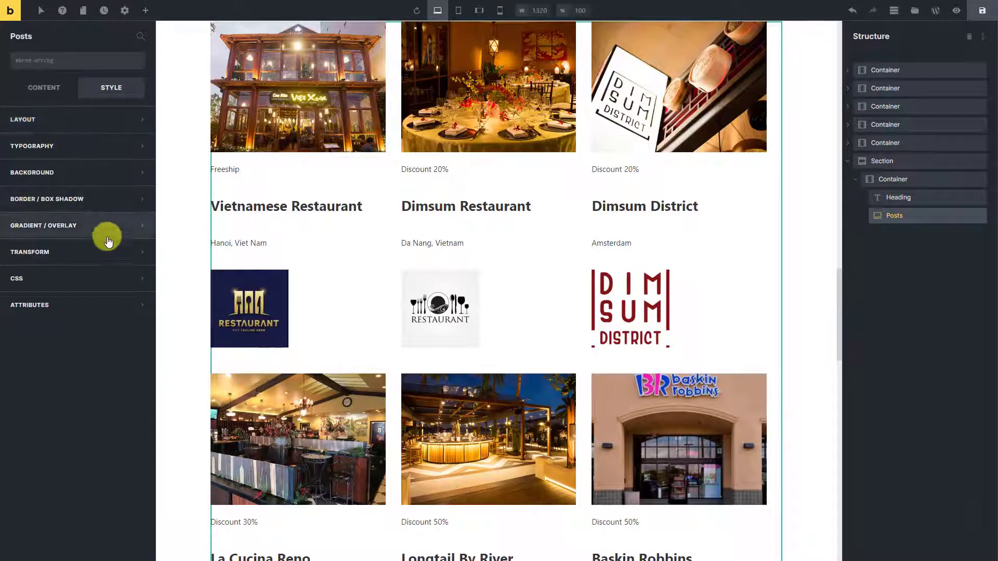
left_click(108, 272)
scroll(156, 312, "down", 4)
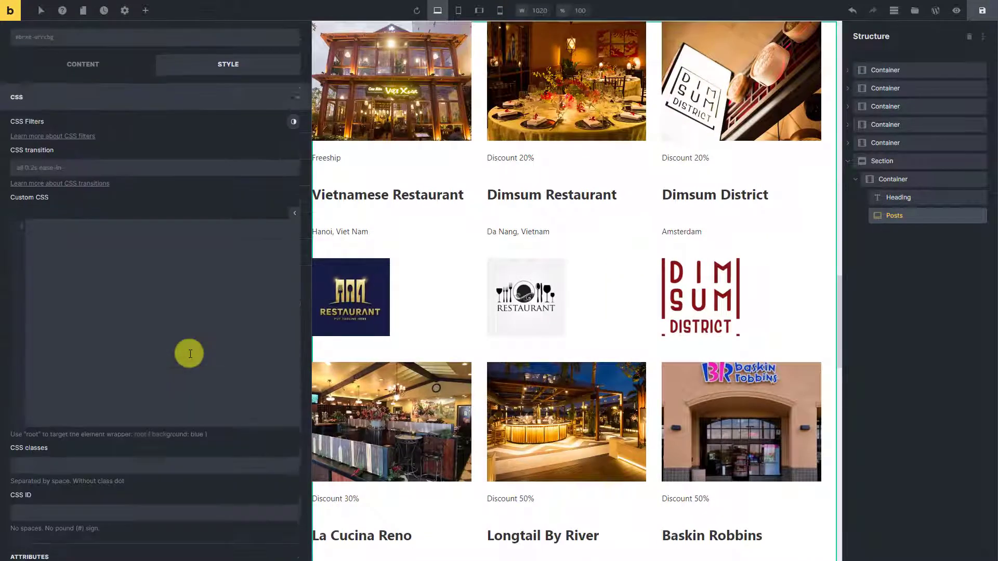
left_click(202, 456)
type("restaurant-container")
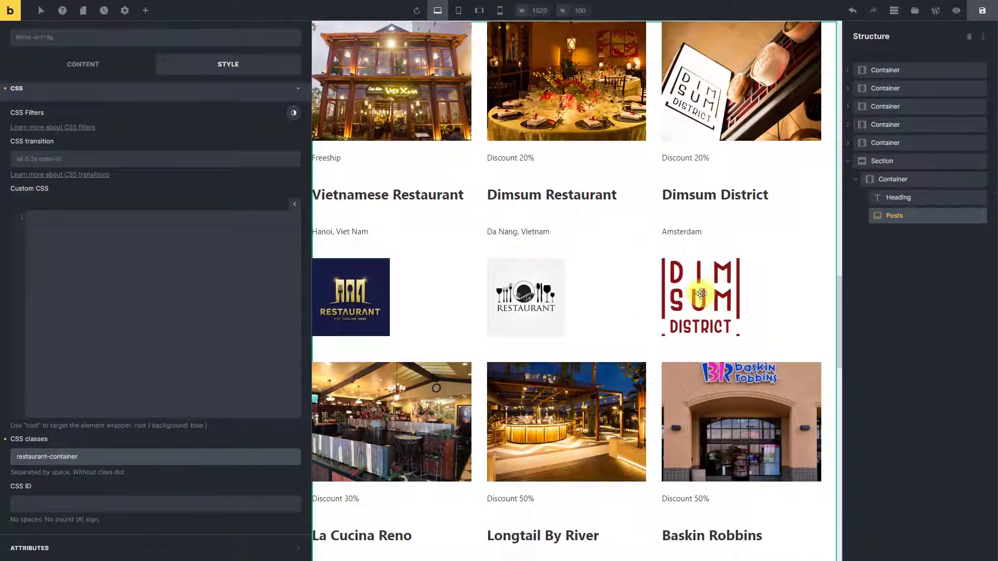
Paste custom CSS for .restaurant-container into the section's inner container, styling vouchers as red tags and overlaying small logos on the images' upper-right corners
left_click(925, 179)
left_click(239, 436)
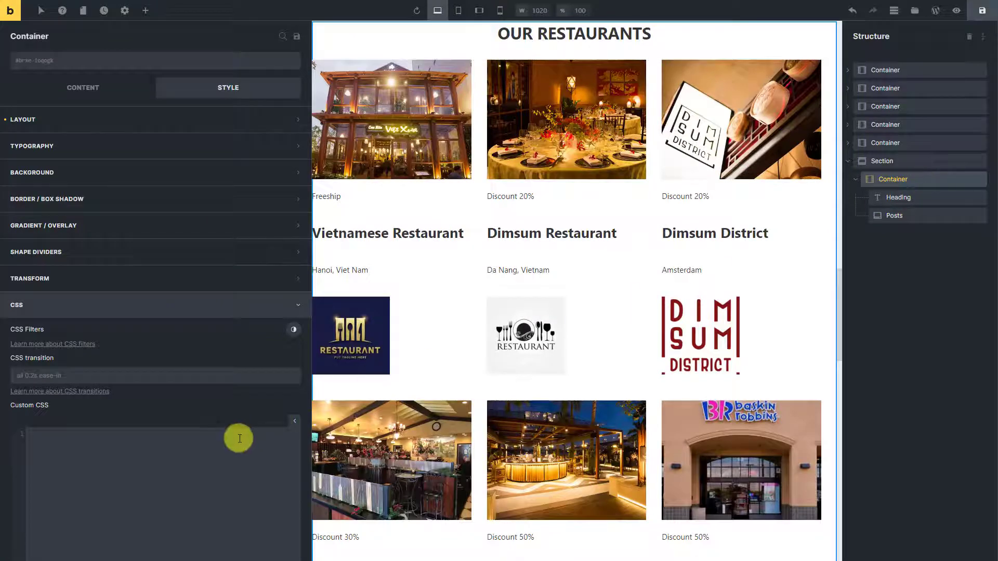
key("ctrl+v")
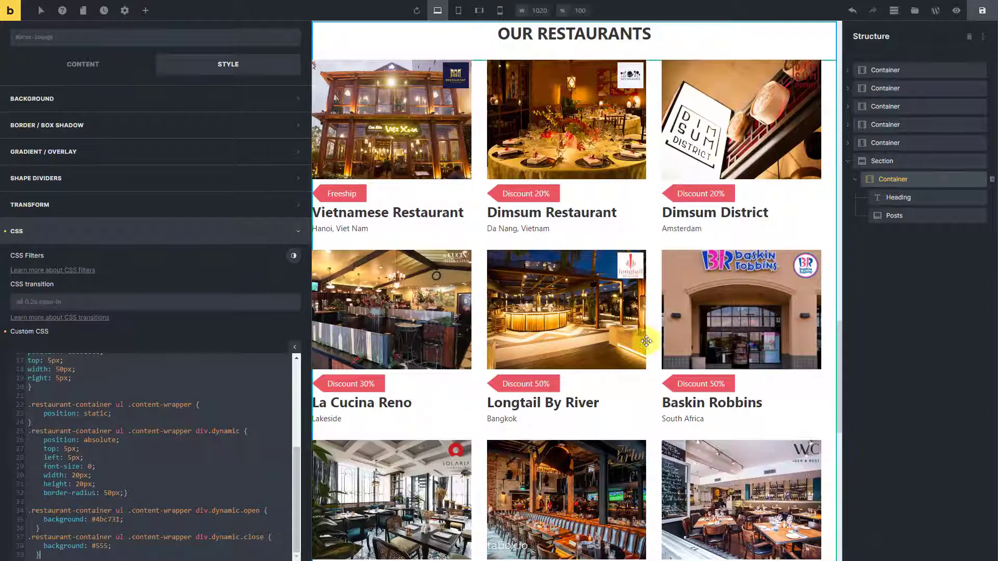
scroll(669, 339, "down", 5)
scroll(669, 340, "up", 7)
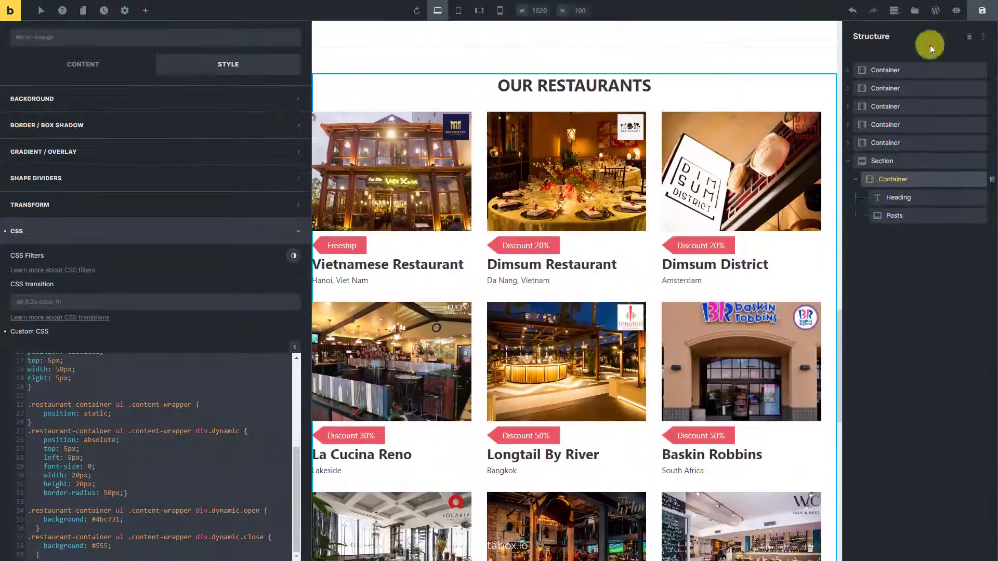
Preview the page and inspect the styled restaurants section from the heading to the last restaurant
left_click(957, 11)
scroll(904, 160, "up", 2)
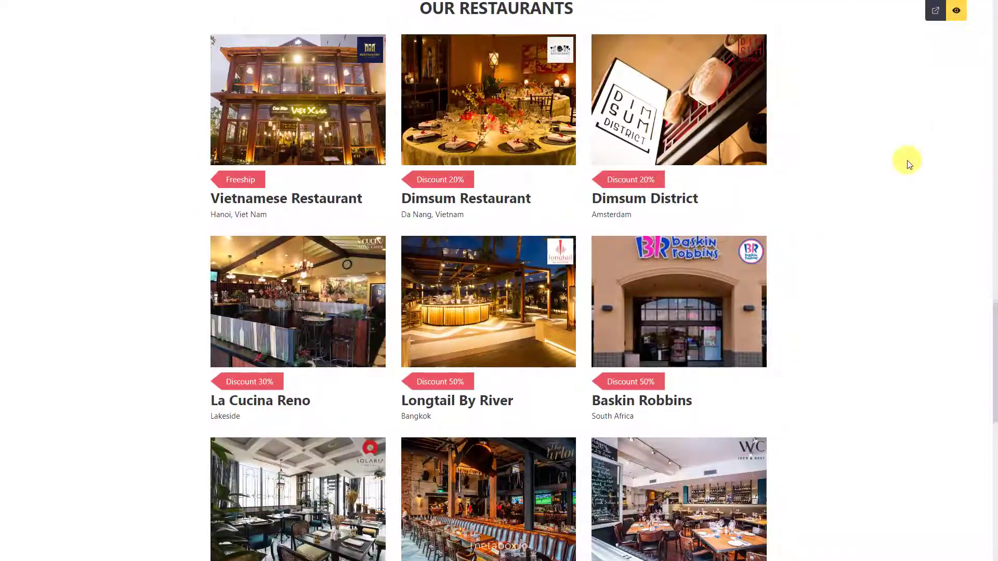
scroll(906, 161, "down", 3)
scroll(896, 213, "down", 5)
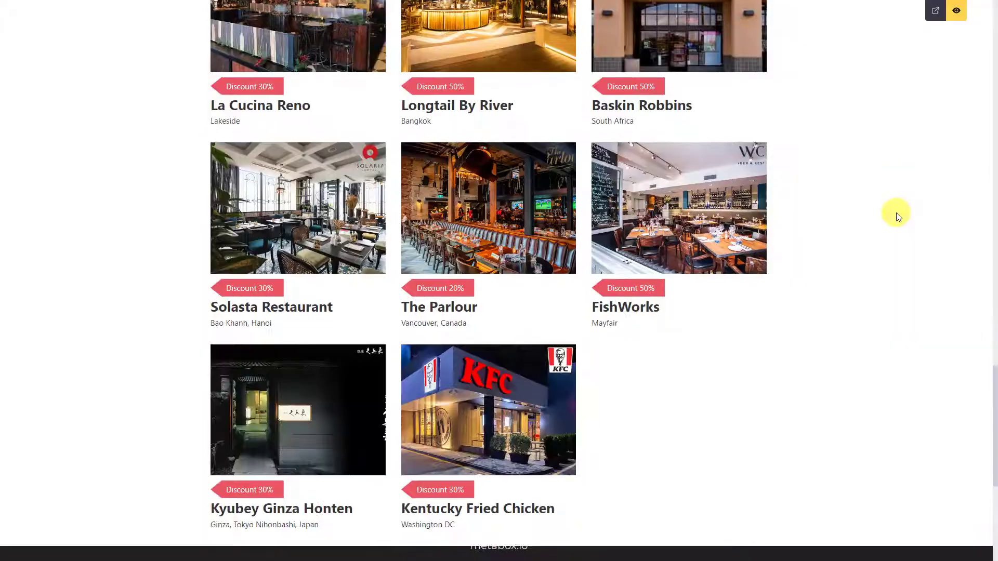
scroll(898, 215, "up", 8)
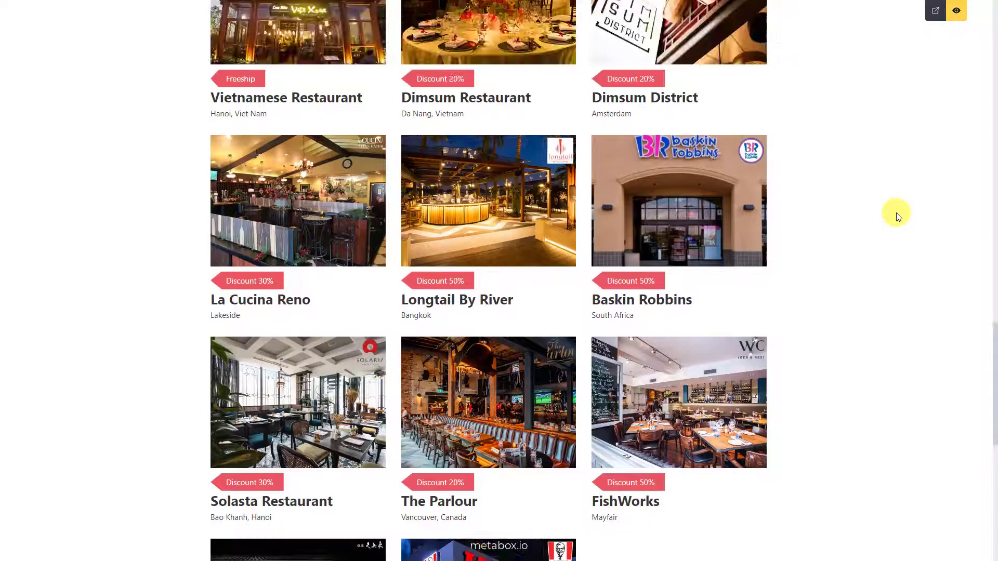